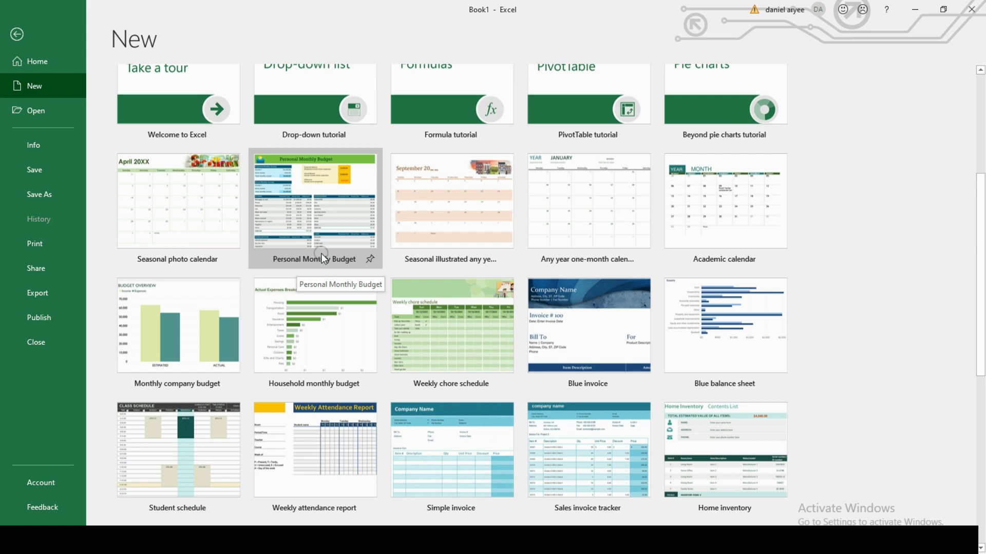
Step: Create a workbook from the Personal Monthly Budget template
{"action": "scroll", "coordinate": [164, 263], "scroll_direction": "down", "scroll_amount": 2}
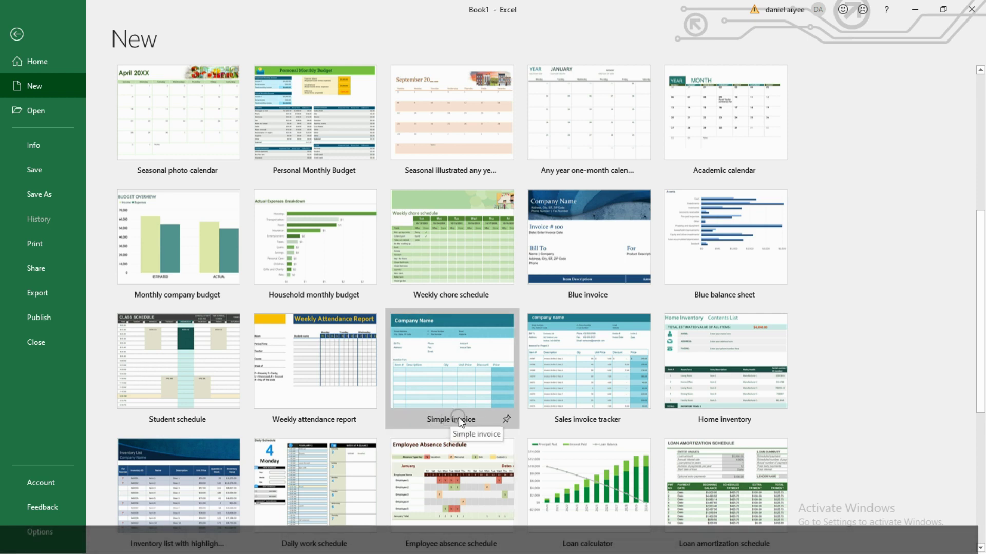
{"action": "scroll", "coordinate": [497, 382], "scroll_direction": "down", "scroll_amount": 2}
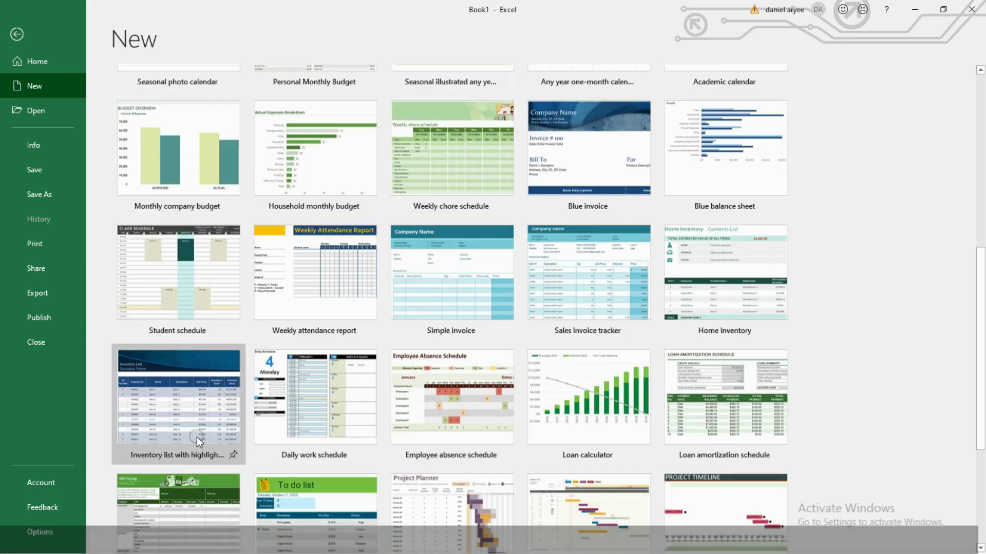
{"action": "scroll", "coordinate": [440, 382], "scroll_direction": "up", "scroll_amount": 5}
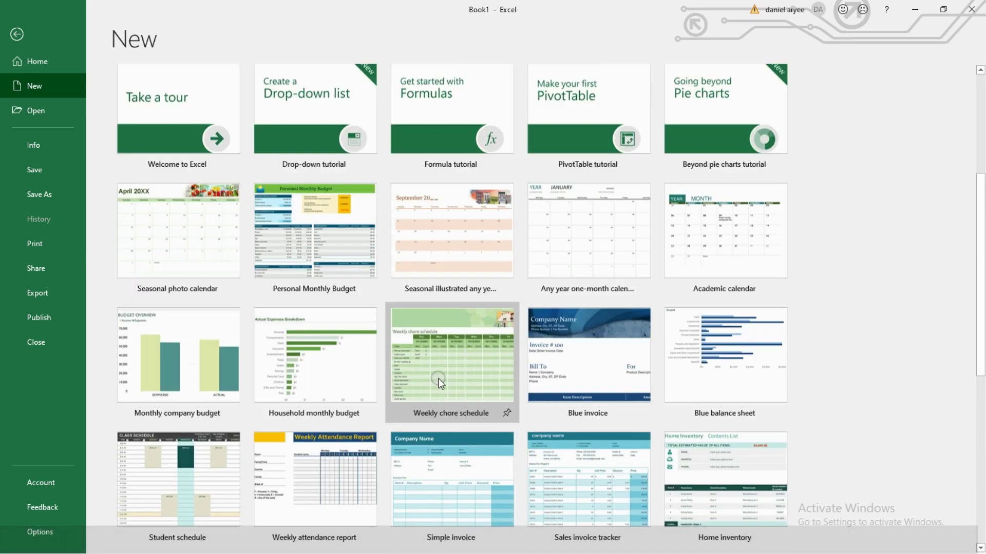
{"action": "scroll", "coordinate": [441, 382], "scroll_direction": "up", "scroll_amount": 2}
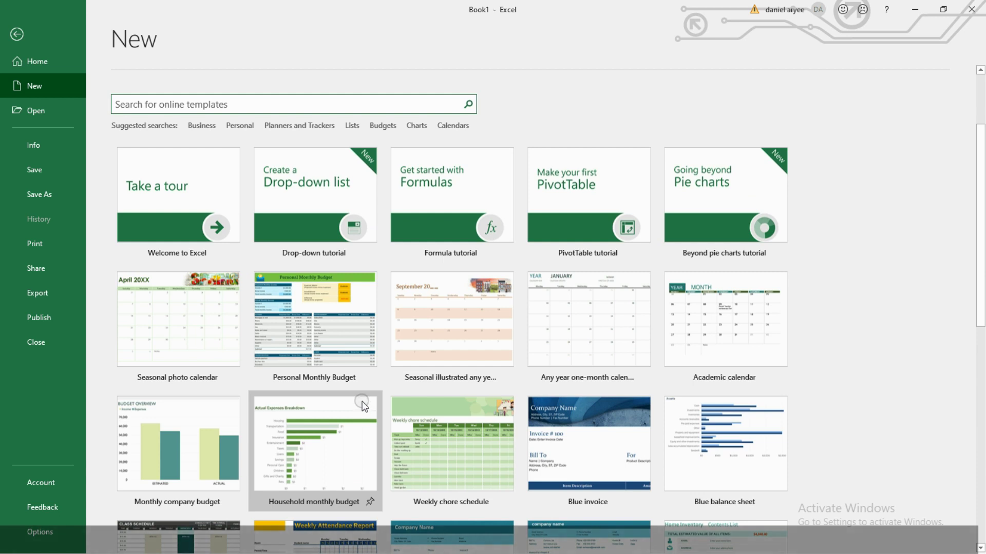
{"action": "left_click", "coordinate": [320, 327]}
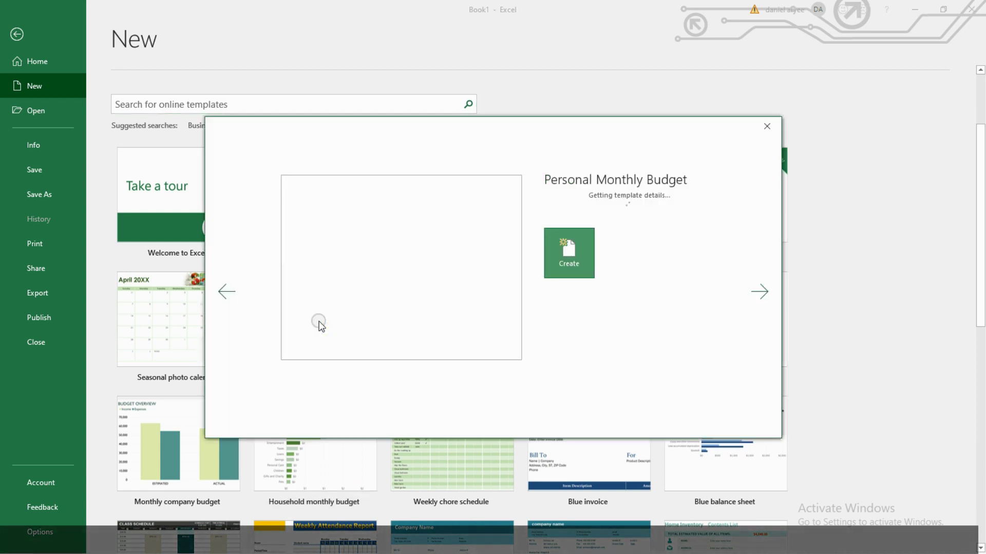
{"action": "left_click", "coordinate": [556, 278]}
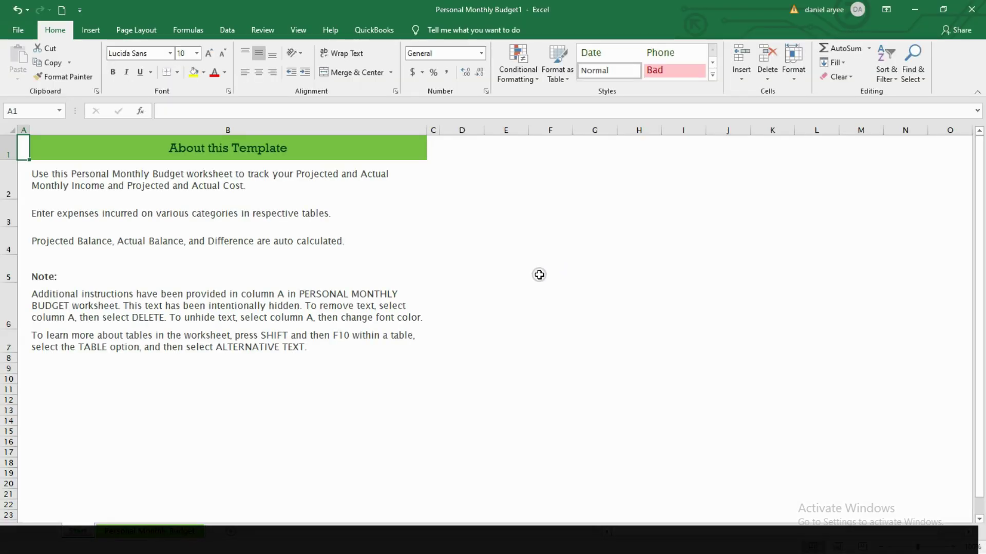
Step: Examine the template's instructions sheet and the income, balance and expense tables on the Personal Monthly Budget worksheet
{"action": "scroll", "coordinate": [506, 292], "scroll_direction": "down", "scroll_amount": 9}
{"action": "scroll", "coordinate": [501, 284], "scroll_direction": "down", "scroll_amount": 20}
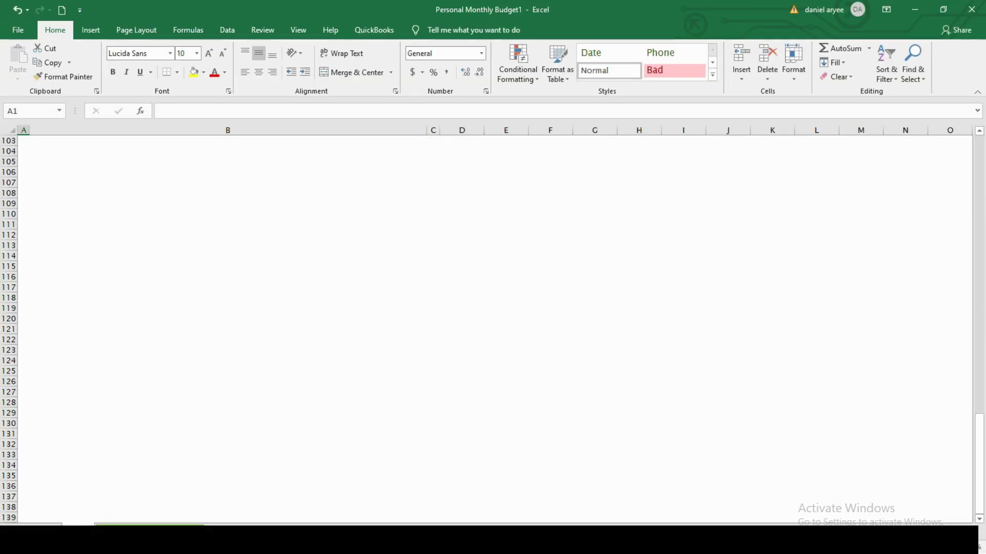
{"action": "left_click", "coordinate": [146, 529]}
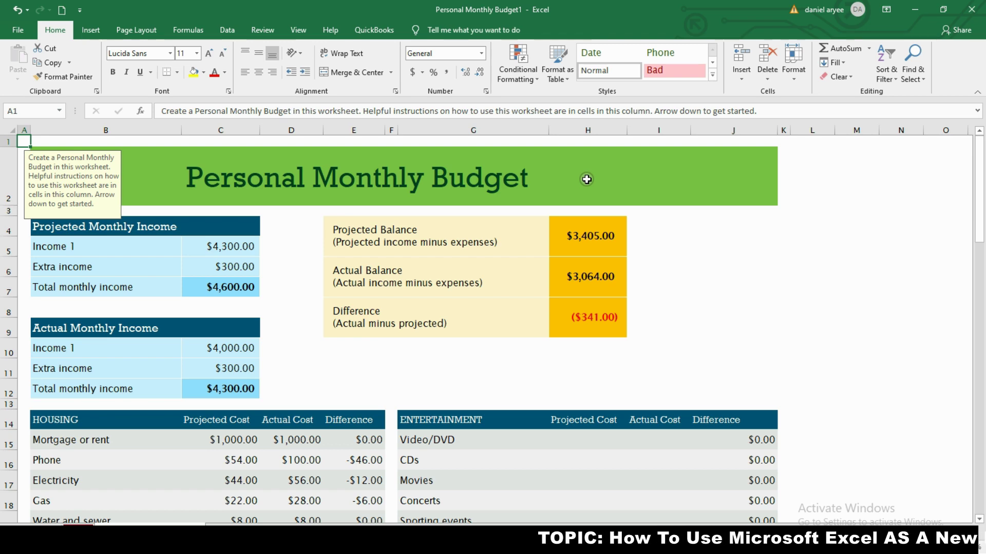
{"action": "scroll", "coordinate": [287, 263], "scroll_direction": "down", "scroll_amount": 6}
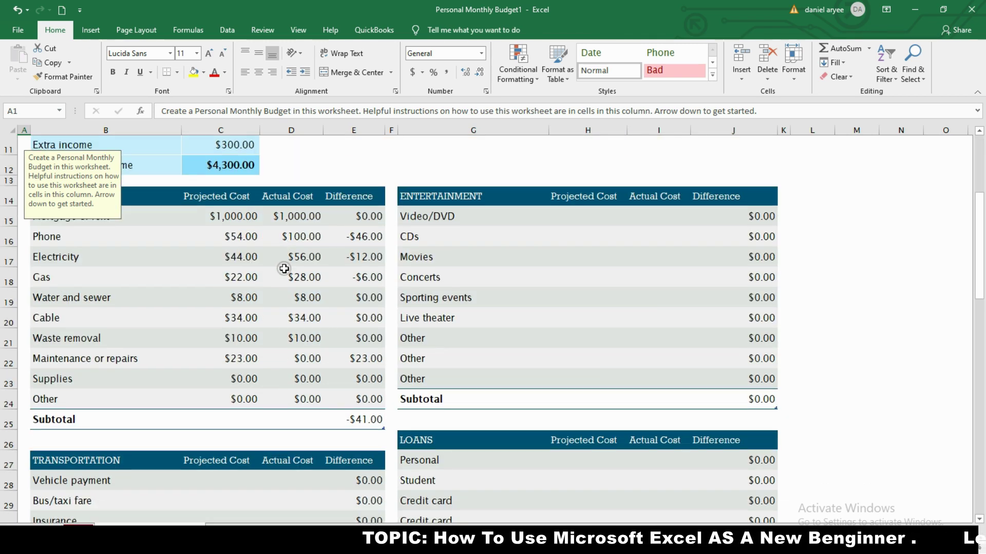
{"action": "scroll", "coordinate": [370, 264], "scroll_direction": "down", "scroll_amount": 3}
{"action": "scroll", "coordinate": [385, 278], "scroll_direction": "up", "scroll_amount": 7}
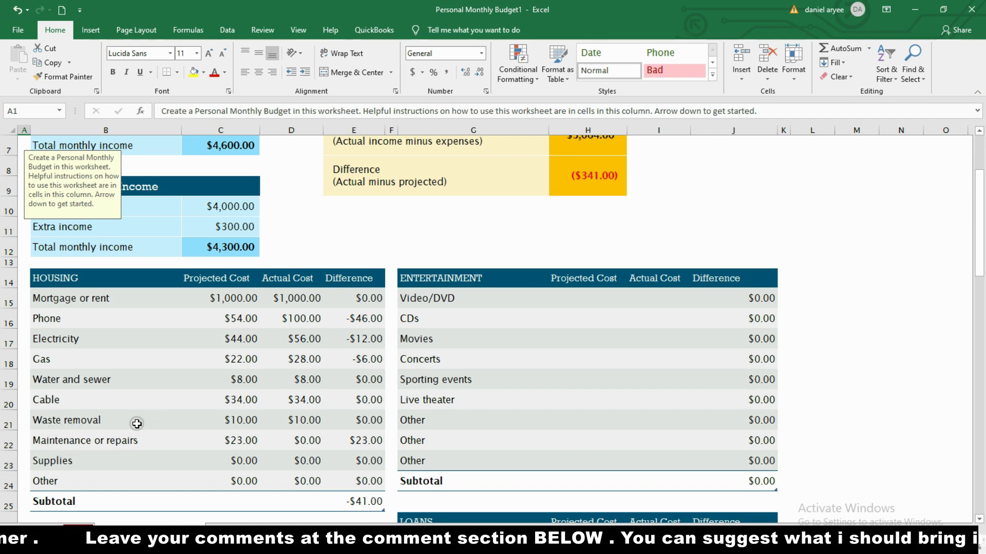
{"action": "scroll", "coordinate": [401, 328], "scroll_direction": "down", "scroll_amount": 3}
{"action": "scroll", "coordinate": [477, 363], "scroll_direction": "up", "scroll_amount": 5}
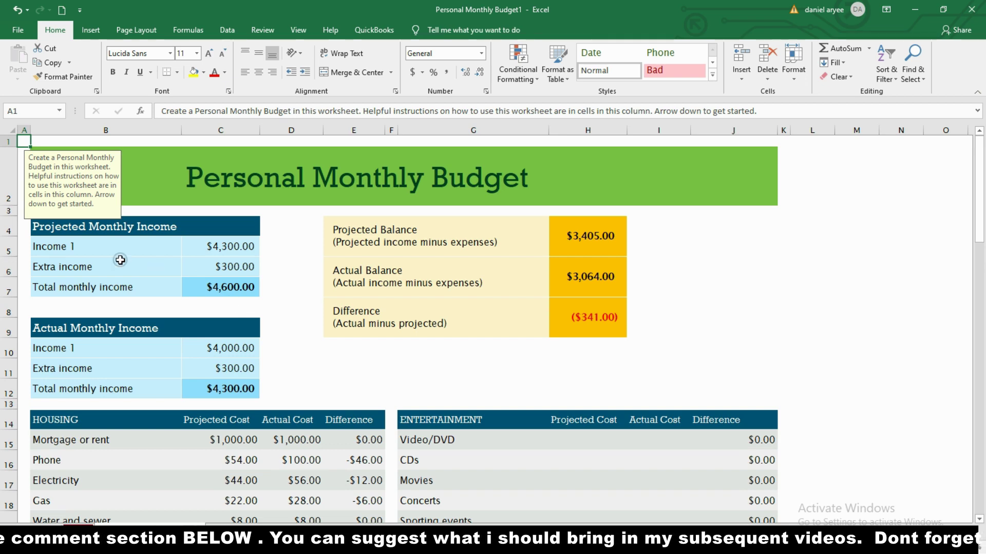
Step: Search the online templates for "budget" and look through the results
{"action": "left_click", "coordinate": [18, 30]}
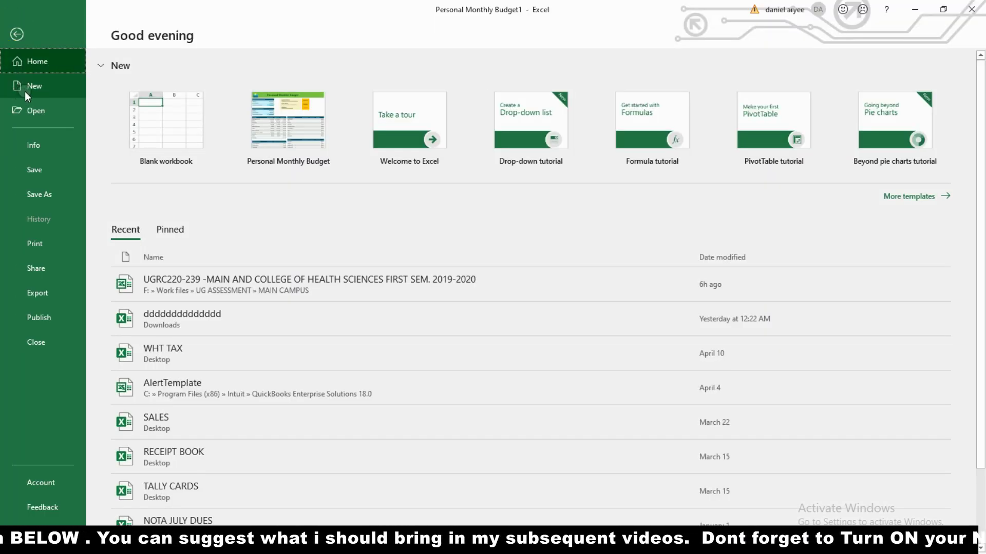
{"action": "left_click", "coordinate": [26, 90]}
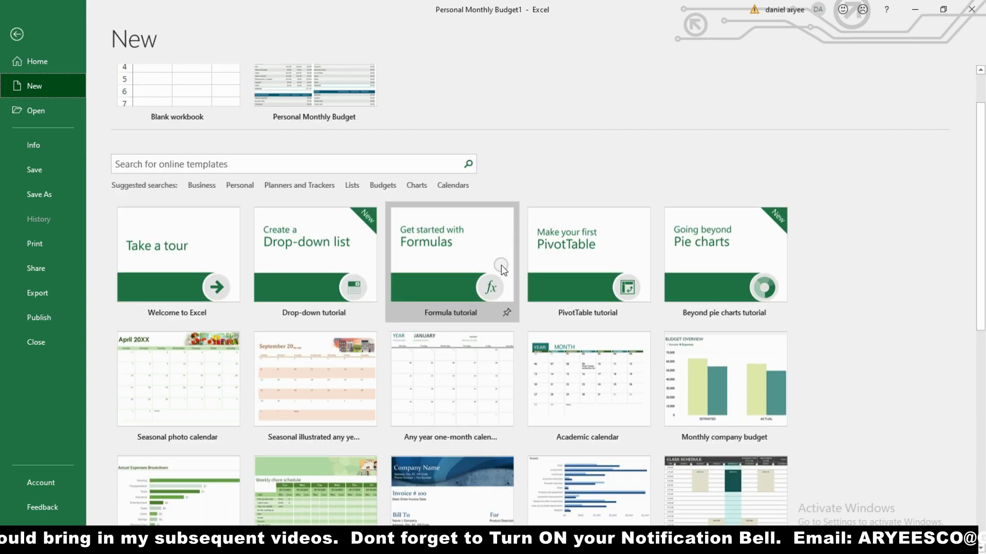
{"action": "scroll", "coordinate": [501, 265], "scroll_direction": "down", "scroll_amount": 5}
{"action": "scroll", "coordinate": [731, 218], "scroll_direction": "up", "scroll_amount": 6}
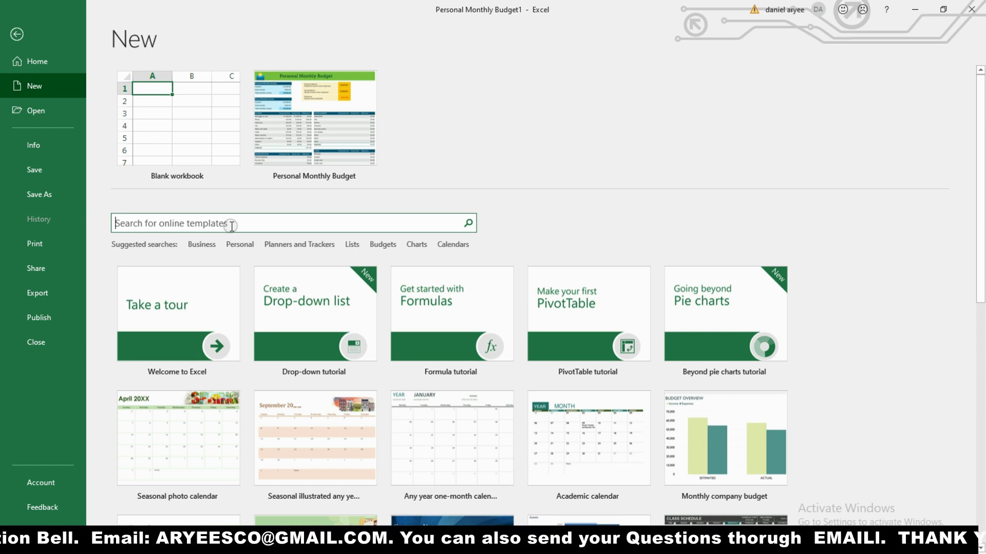
{"action": "type", "text": "bu"}
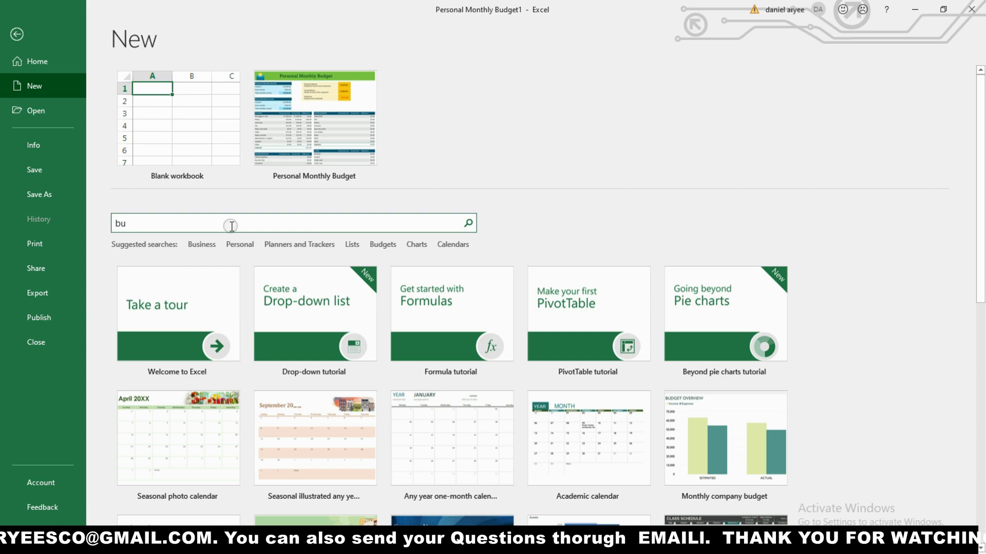
{"action": "type", "text": "dget"}
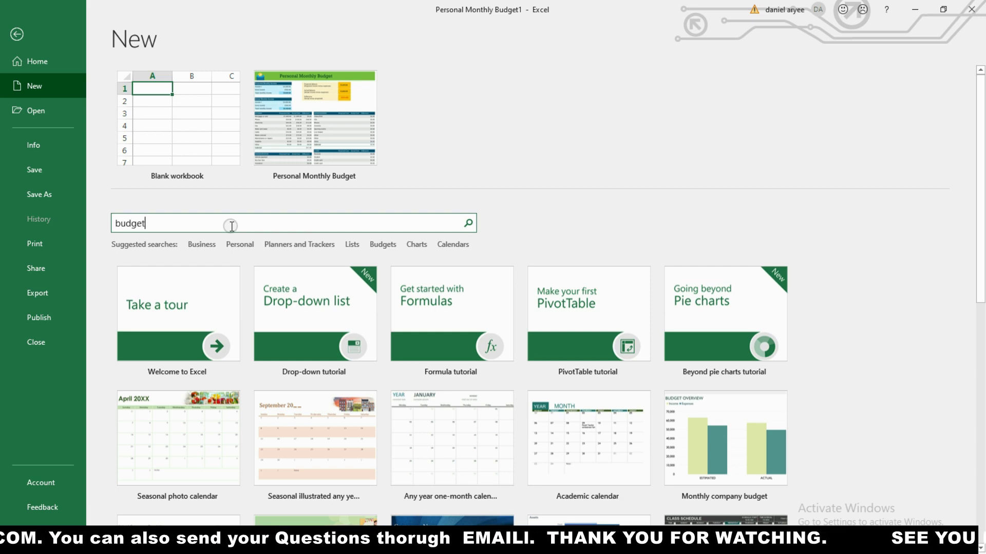
{"action": "left_click", "coordinate": [467, 223]}
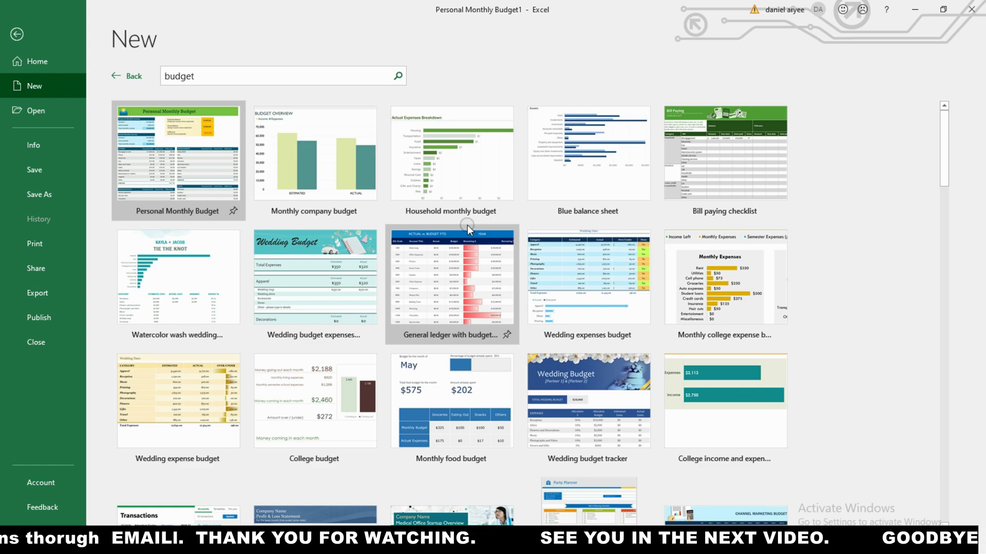
{"action": "scroll", "coordinate": [530, 190], "scroll_direction": "down", "scroll_amount": 15}
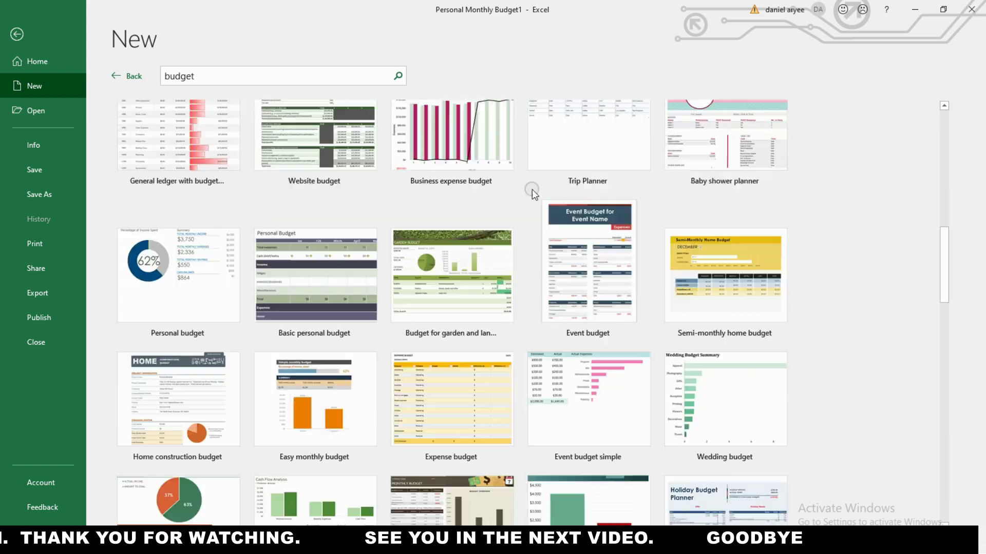
{"action": "scroll", "coordinate": [530, 192], "scroll_direction": "down", "scroll_amount": 10}
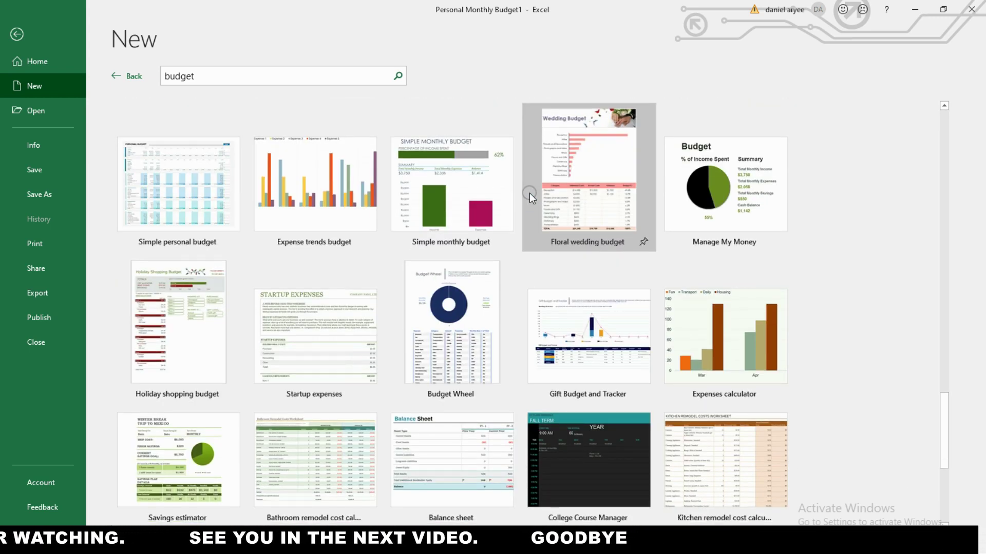
{"action": "scroll", "coordinate": [328, 385], "scroll_direction": "up", "scroll_amount": 20}
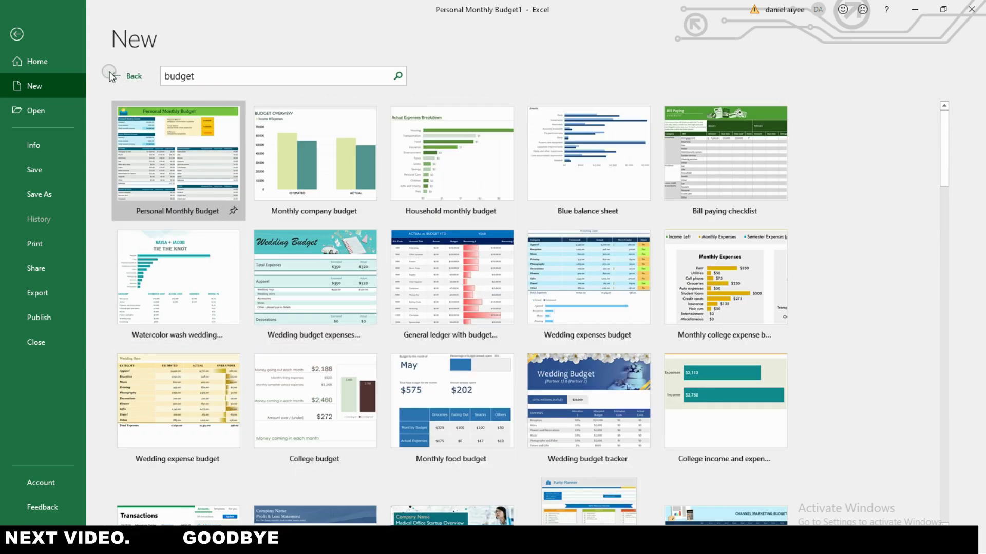
Step: Leave the template search, create a blank workbook and add two more worksheets to it
{"action": "left_click", "coordinate": [112, 77]}
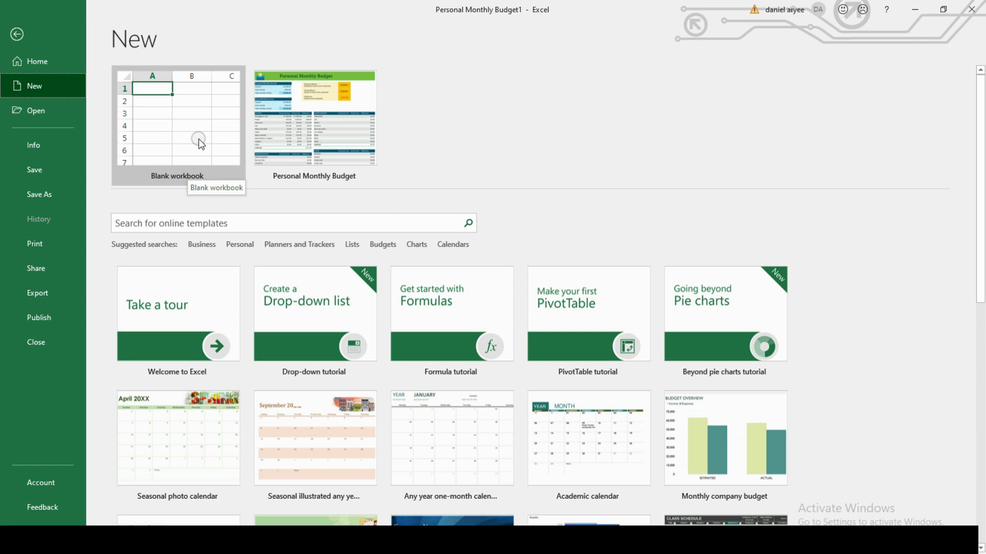
{"action": "left_click", "coordinate": [198, 142]}
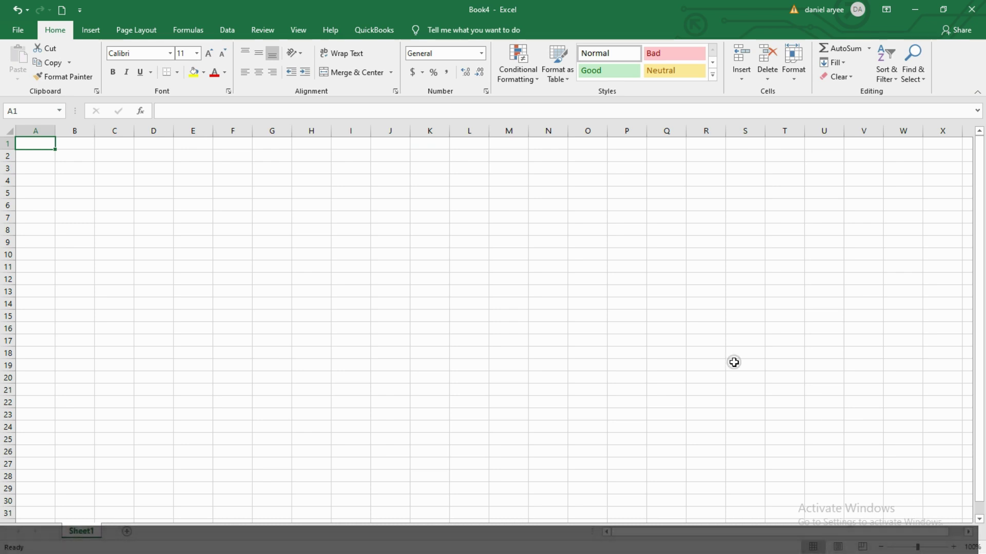
{"action": "scroll", "coordinate": [399, 320], "scroll_direction": "up", "scroll_amount": 9, "text": "ctrl"}
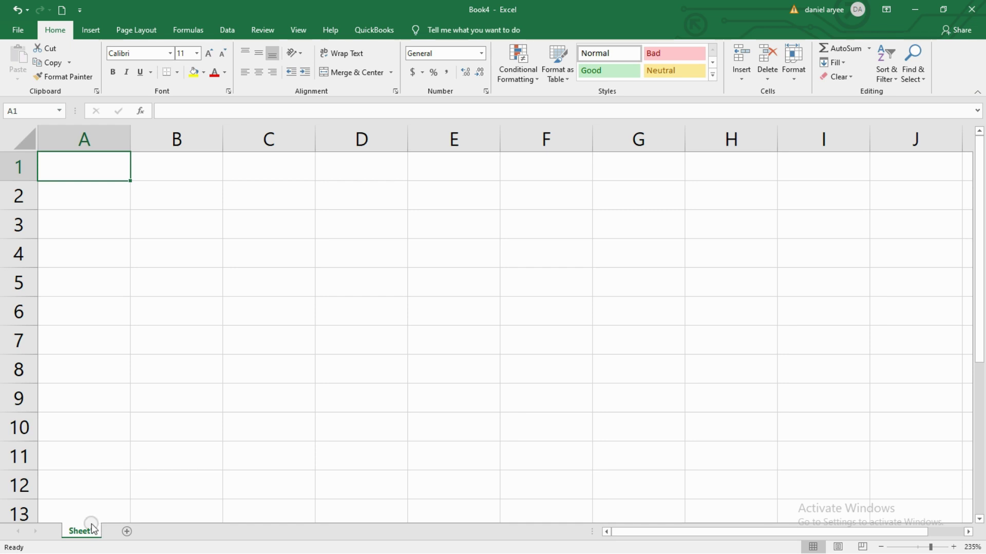
{"action": "left_click", "coordinate": [127, 533]}
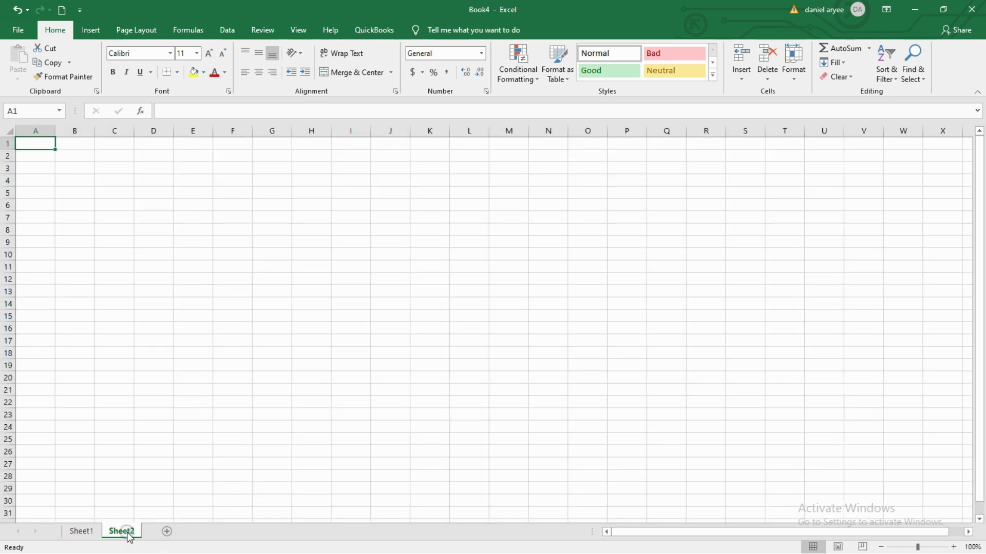
{"action": "left_click", "coordinate": [167, 532]}
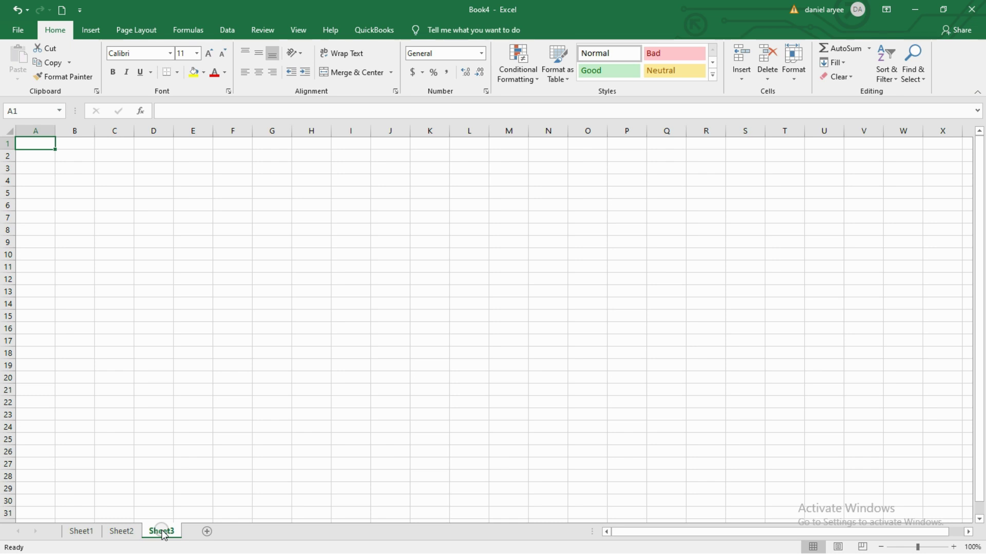
Step: Rename Sheet3 as "budget 2020", Sheet2 as "budget 2019" and Sheet1 as "budget 2018"
{"action": "double_click", "coordinate": [162, 531]}
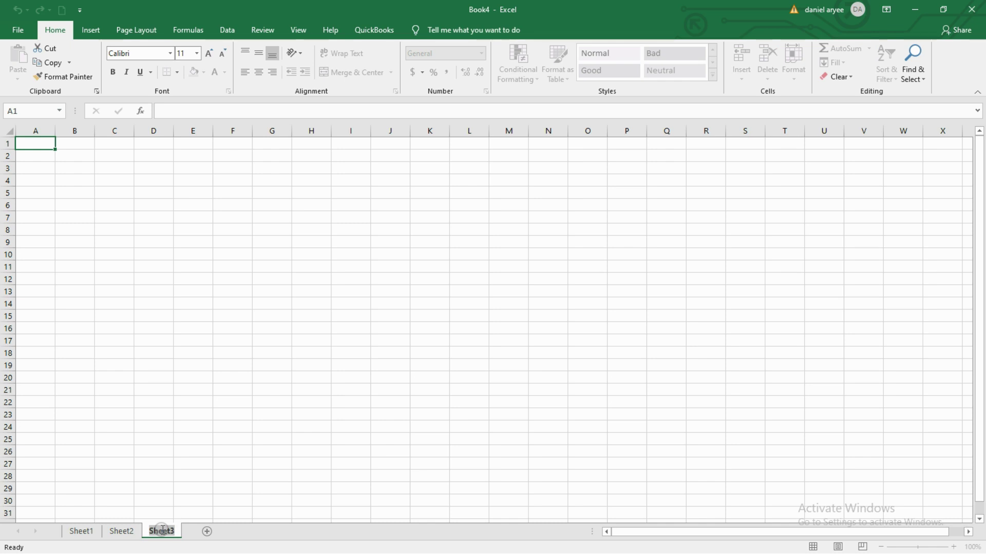
{"action": "type", "text": "budget 2020"}
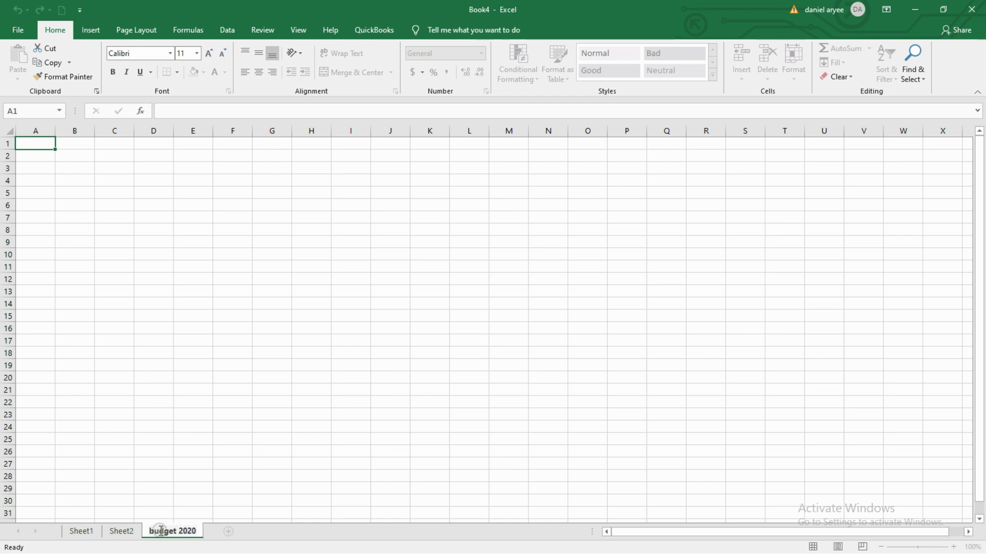
{"action": "left_click", "coordinate": [121, 532]}
{"action": "double_click", "coordinate": [120, 529]}
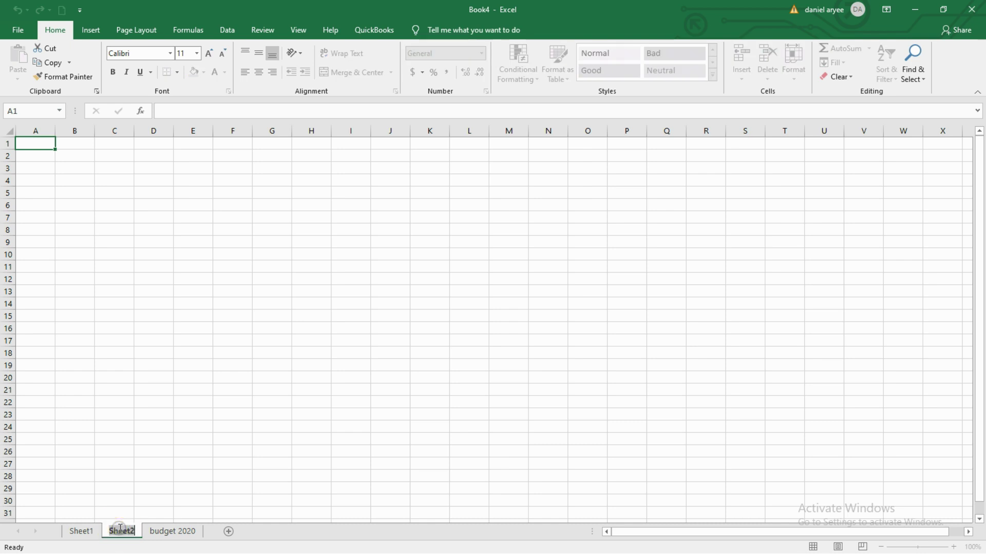
{"action": "type", "text": "budget 2019"}
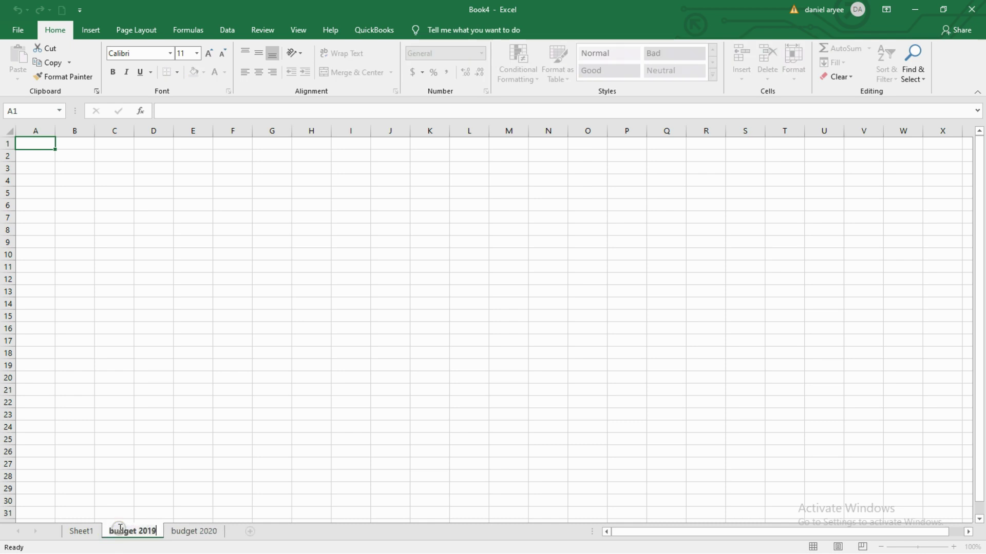
{"action": "left_click", "coordinate": [81, 531]}
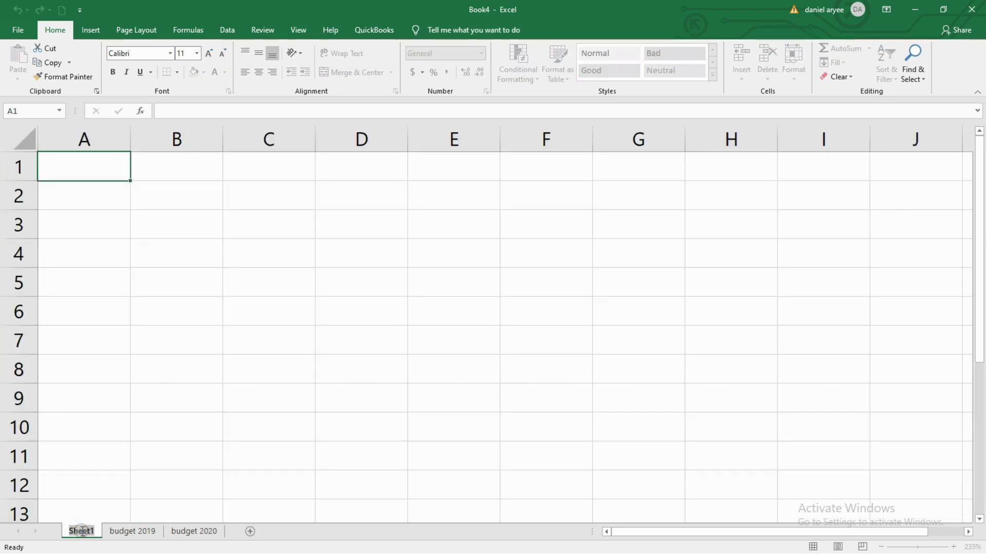
{"action": "type", "text": "budget 2018"}
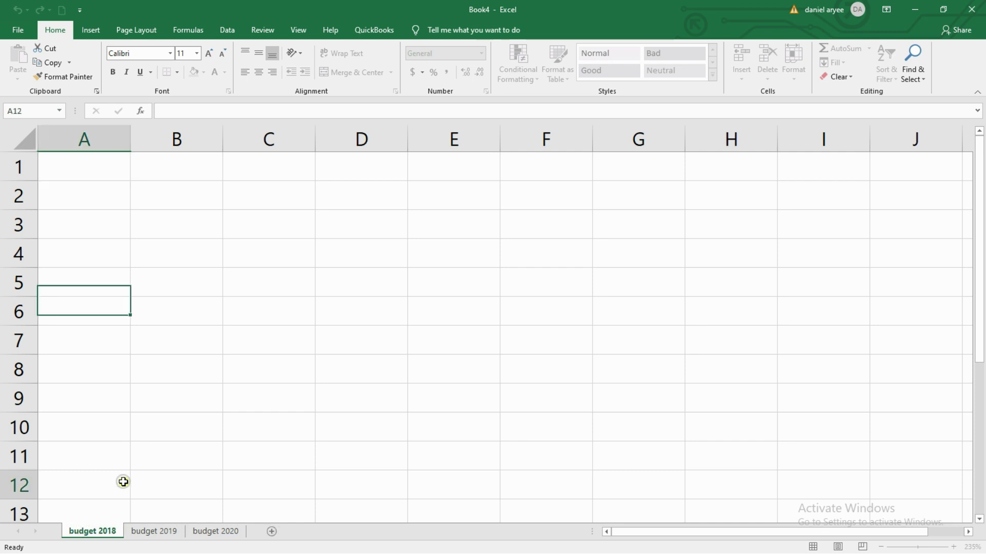
{"action": "left_click", "coordinate": [123, 480]}
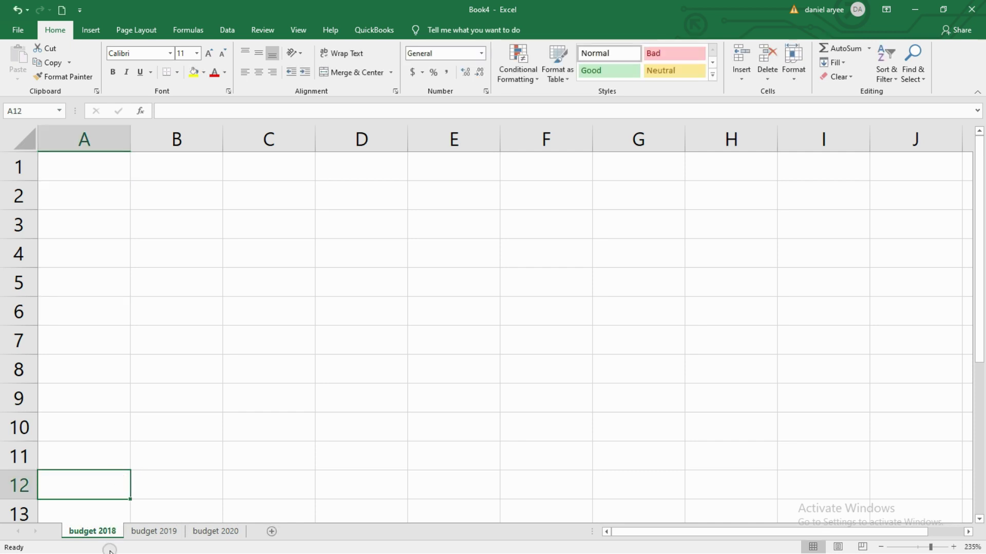
Step: View the budget 2019 and budget 2020 worksheets in turn, and return to budget 2018
{"action": "left_click", "coordinate": [151, 531]}
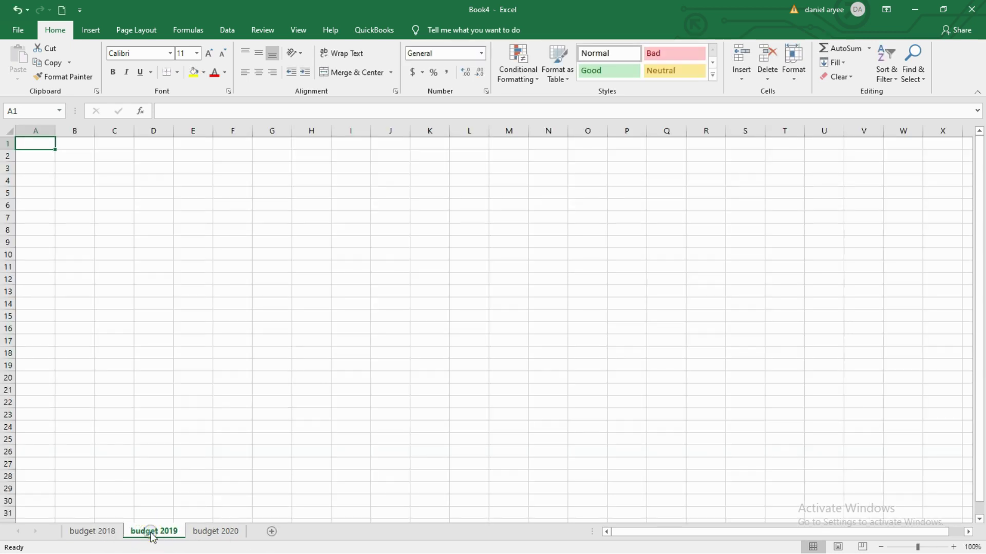
{"action": "left_click", "coordinate": [209, 533]}
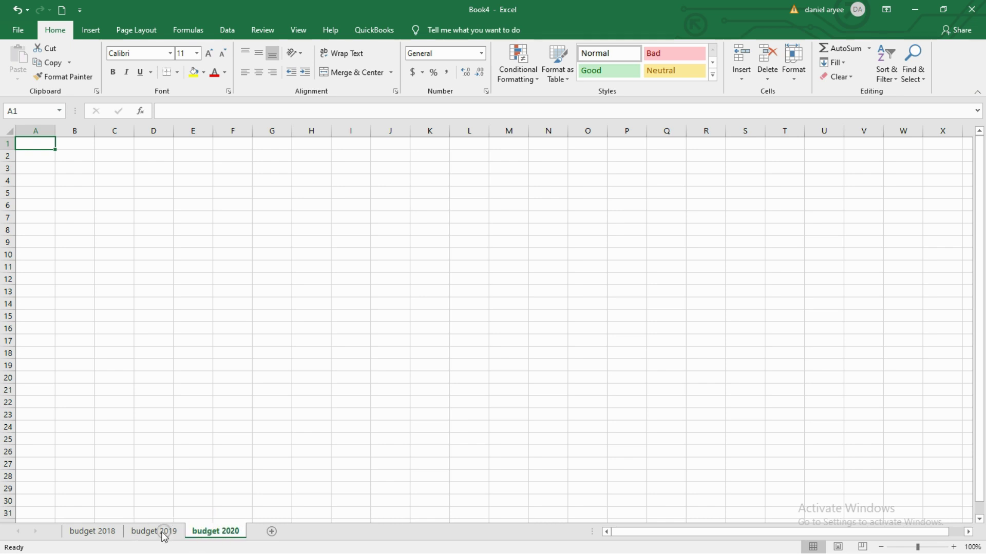
{"action": "left_click", "coordinate": [91, 534]}
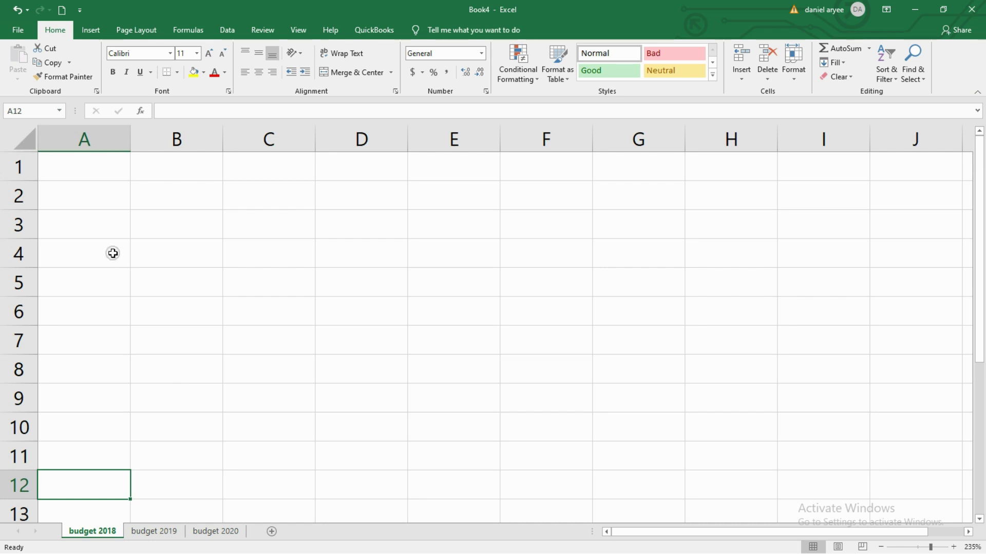
Step: Look through the ribbon's Insert, Page Layout, Formulas, Data, Review and View commands in turn
{"action": "left_click", "coordinate": [86, 174]}
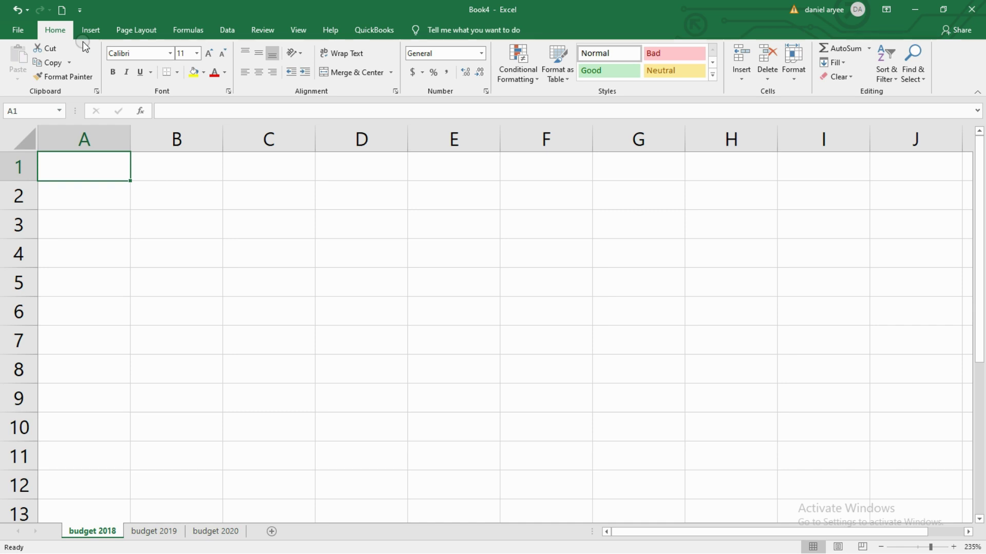
{"action": "left_click", "coordinate": [90, 28]}
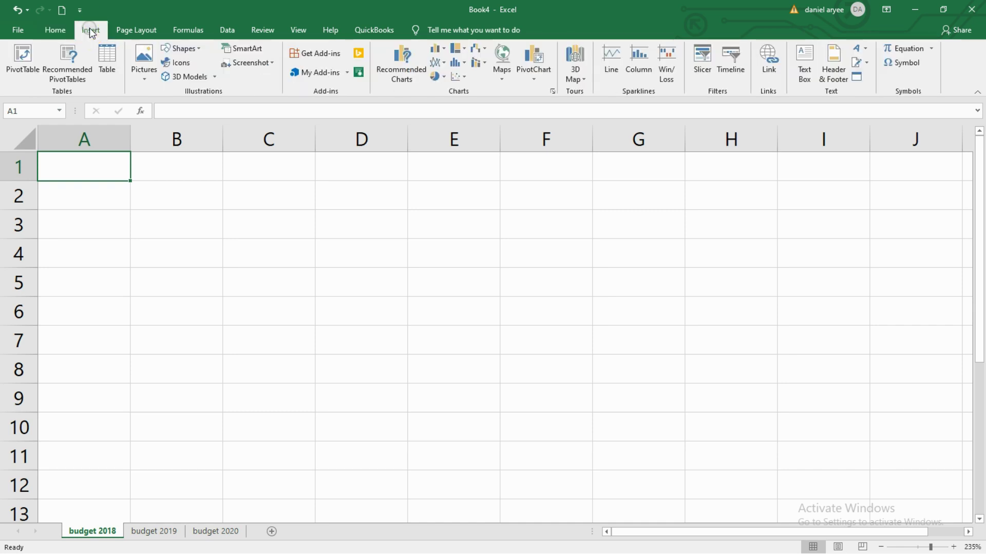
{"action": "left_click", "coordinate": [135, 31]}
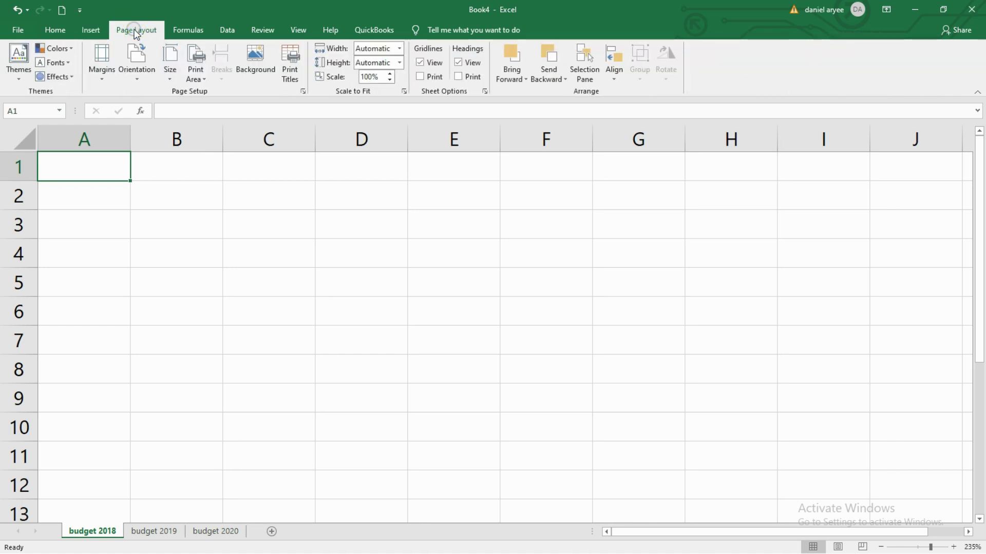
{"action": "left_click", "coordinate": [180, 29]}
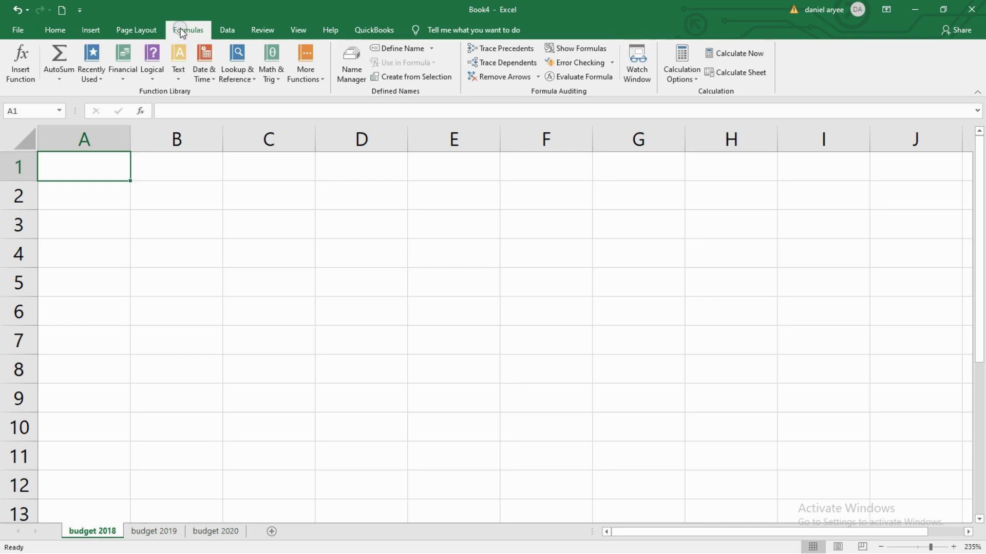
{"action": "left_click", "coordinate": [226, 31]}
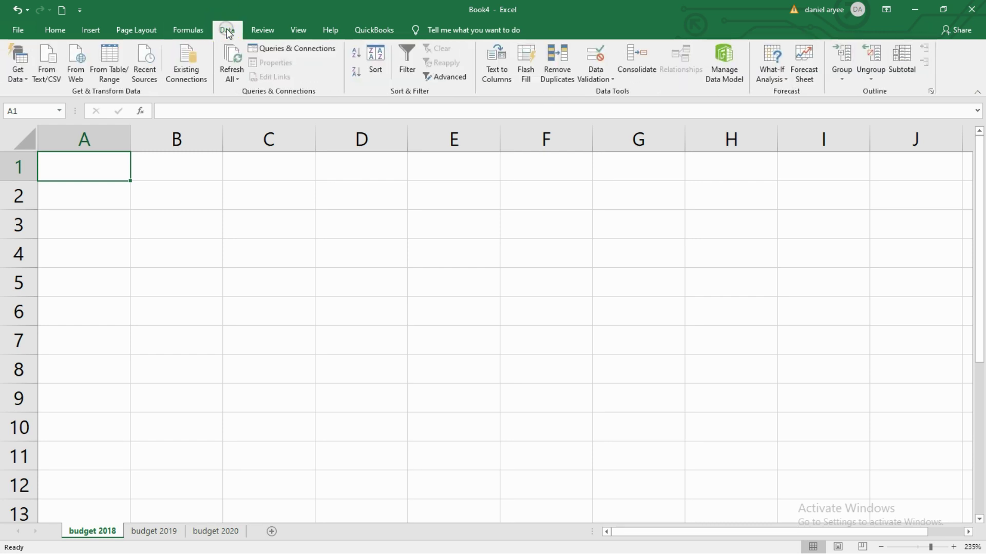
{"action": "left_click", "coordinate": [256, 30]}
{"action": "left_click", "coordinate": [292, 29]}
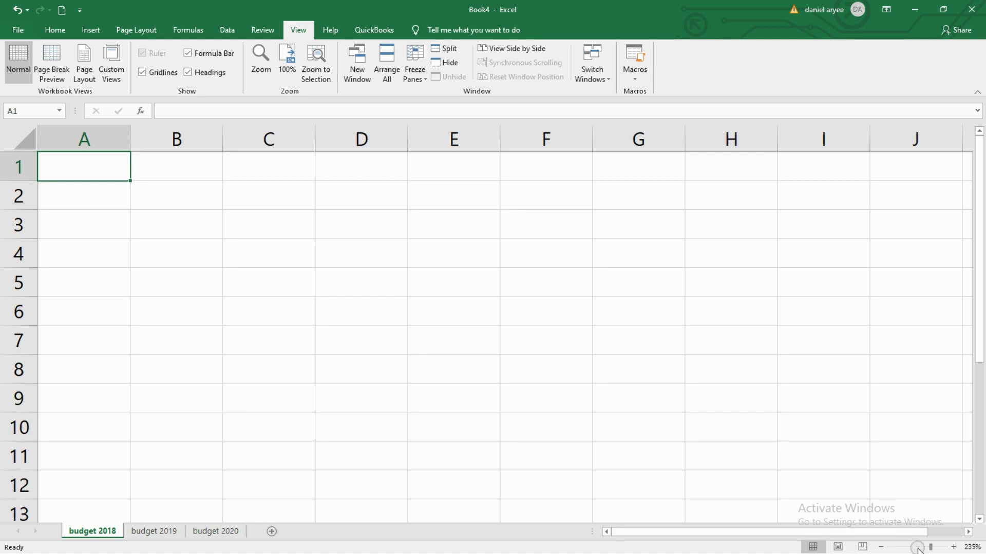
Step: Try zooming the budget 2018 worksheet out, and enlarge it to 250%
{"action": "left_click", "coordinate": [881, 548]}
{"action": "left_click", "coordinate": [881, 547]}
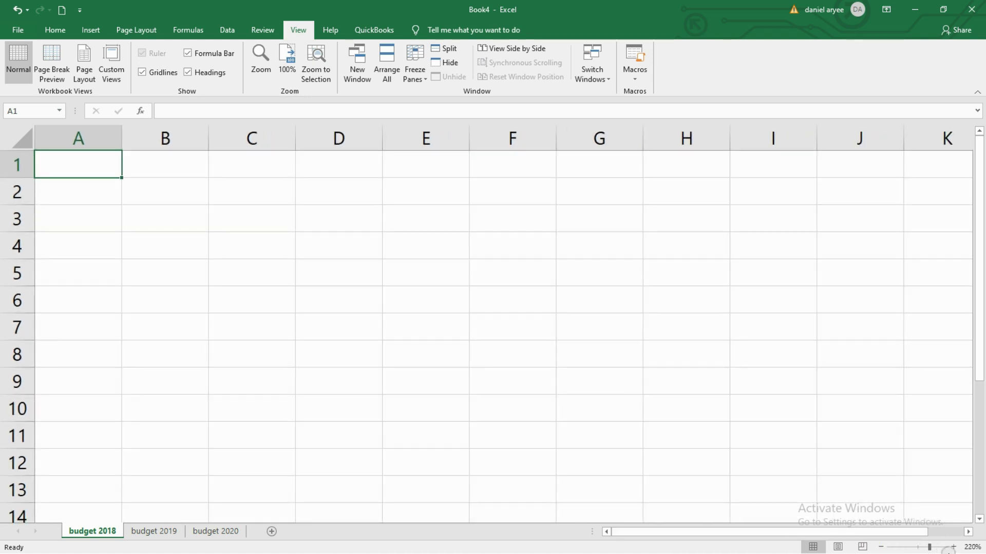
{"action": "left_click", "coordinate": [954, 547]}
{"action": "left_click", "coordinate": [954, 547]}
{"action": "left_click", "coordinate": [953, 547]}
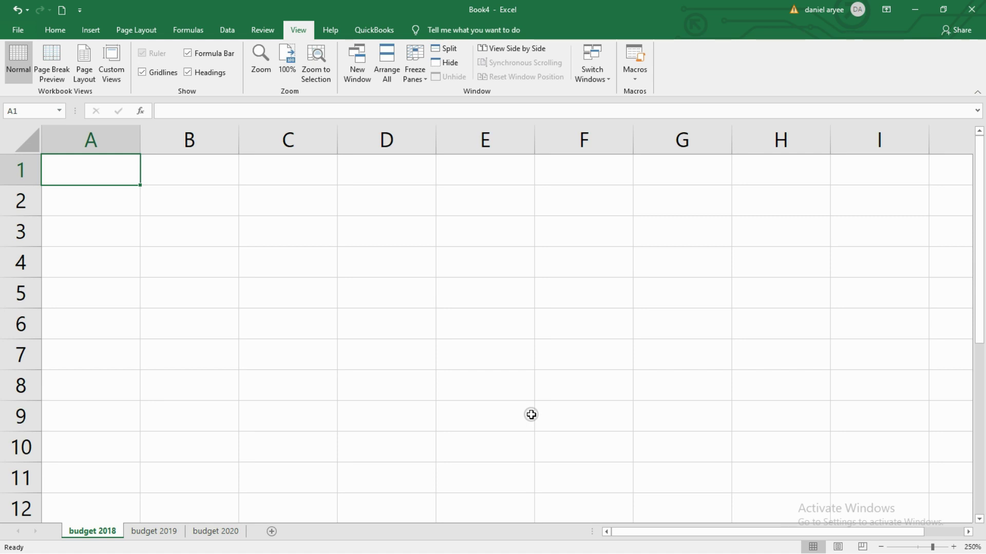
{"action": "left_click", "coordinate": [45, 30]}
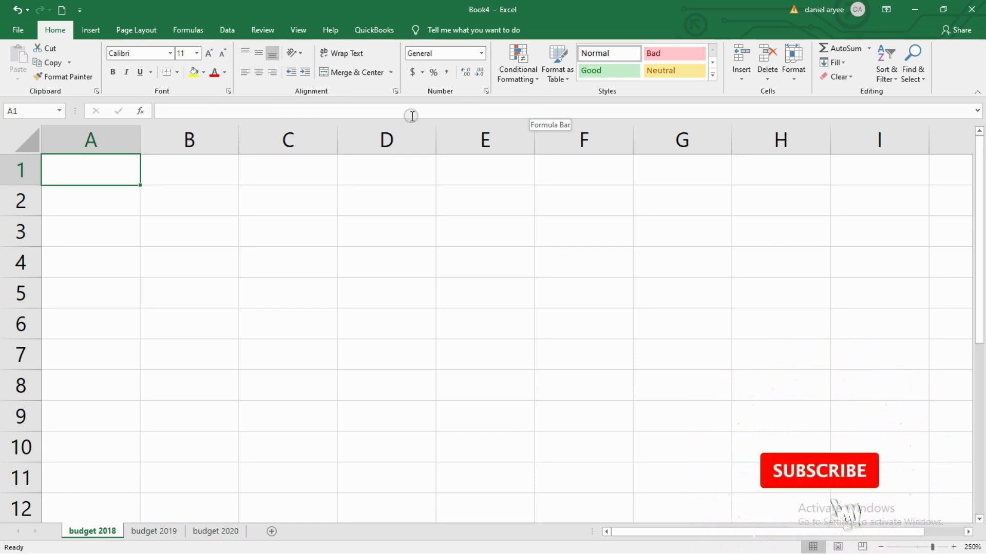
{"action": "left_click", "coordinate": [88, 32]}
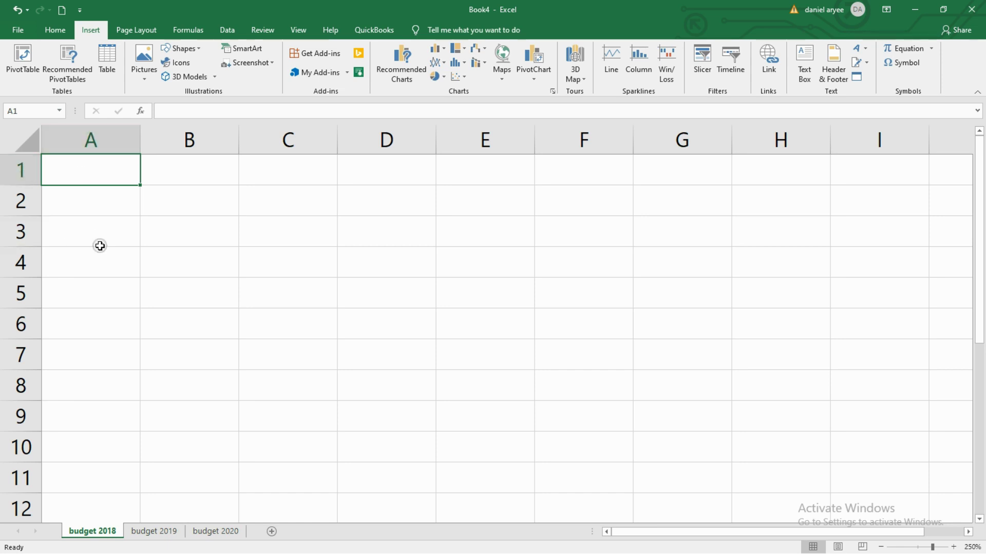
{"action": "left_click", "coordinate": [91, 228]}
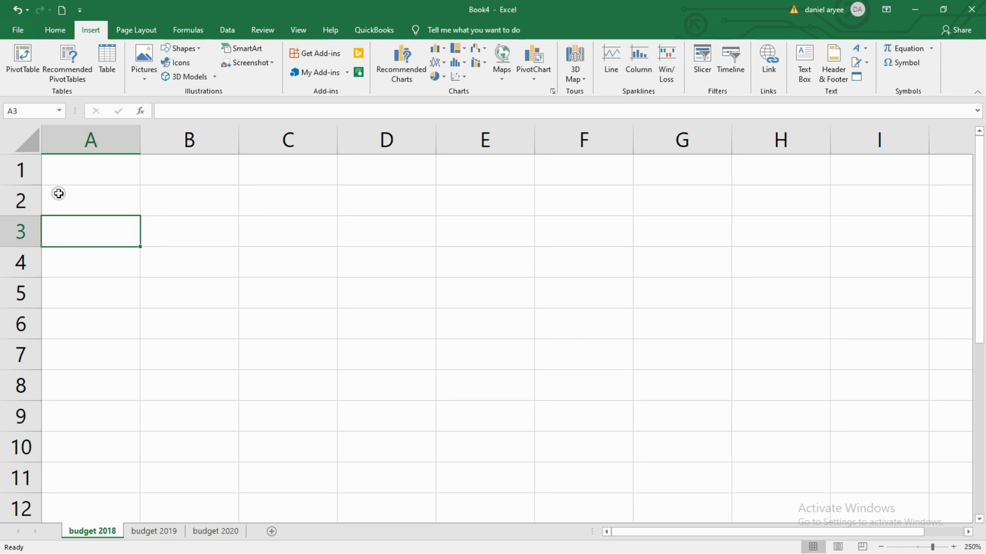
{"action": "left_click", "coordinate": [366, 263]}
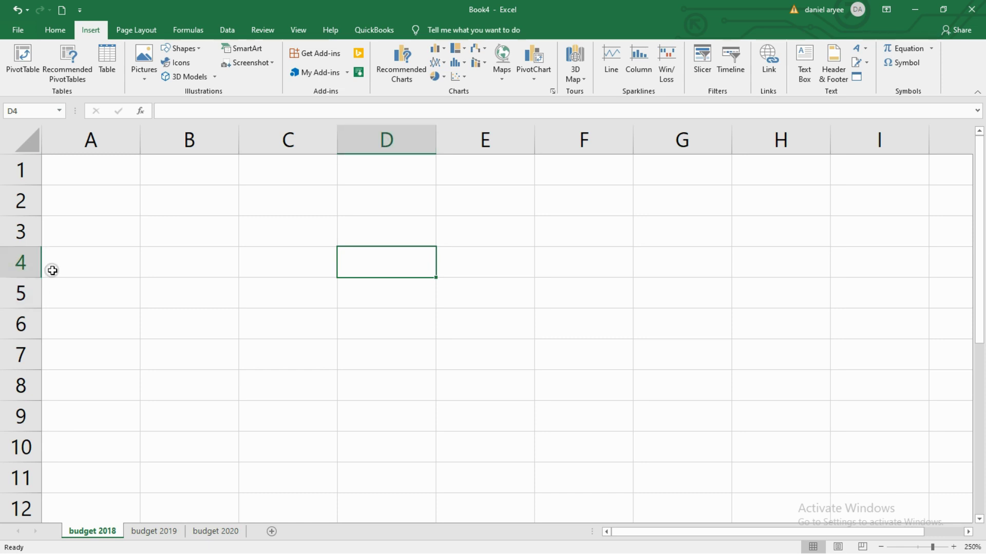
Step: Enter the heading "week days" in cell A1 of the budget 2018 worksheet
{"action": "left_click", "coordinate": [86, 176]}
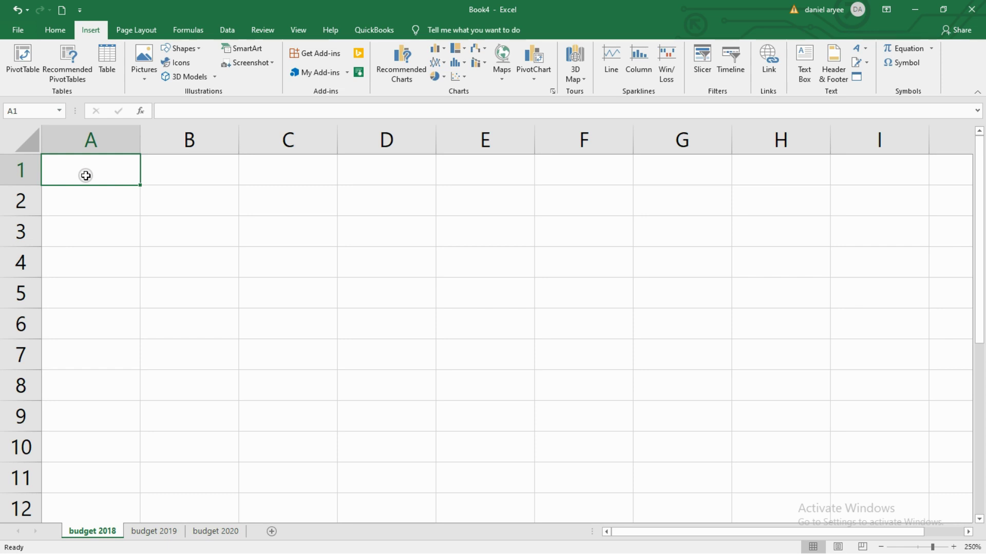
{"action": "type", "text": "week"}
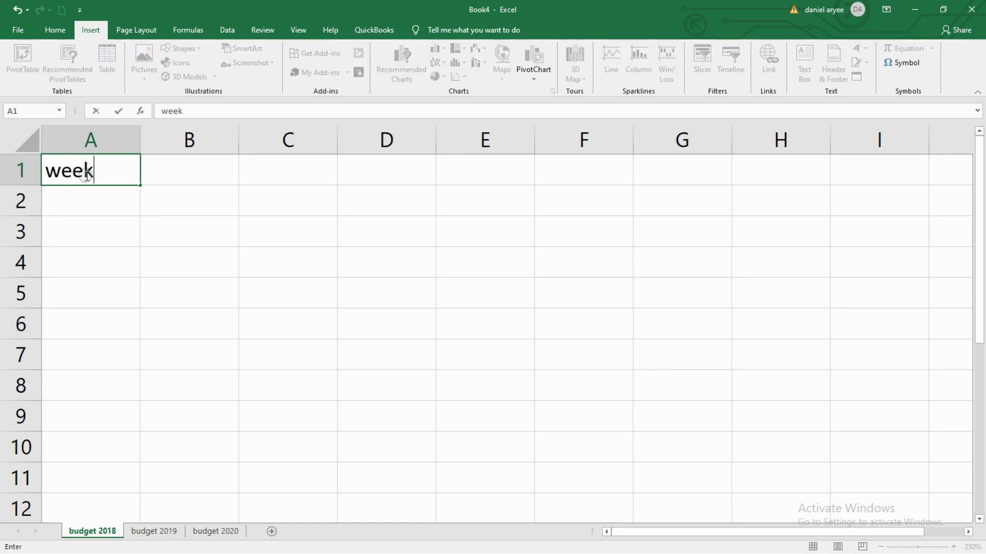
{"action": "type", "text": " days"}
{"action": "left_click", "coordinate": [104, 201]}
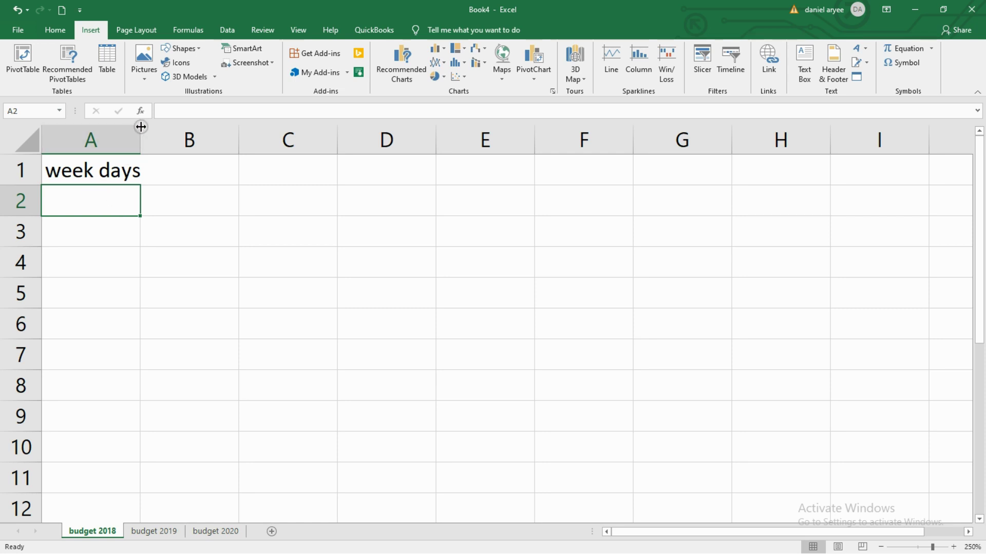
{"action": "left_click", "coordinate": [110, 170]}
Step: Enter "Monday" in cell A2 and fill the series of days down to Sunday in A8
{"action": "left_click", "coordinate": [92, 203]}
{"action": "type", "text": "monday"}
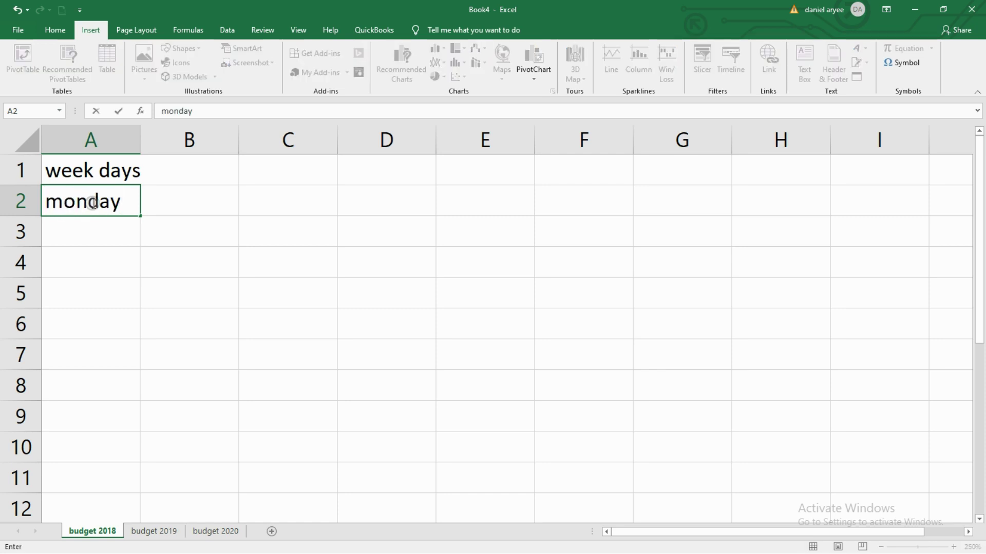
{"action": "left_click", "coordinate": [110, 231]}
{"action": "left_click", "coordinate": [99, 206]}
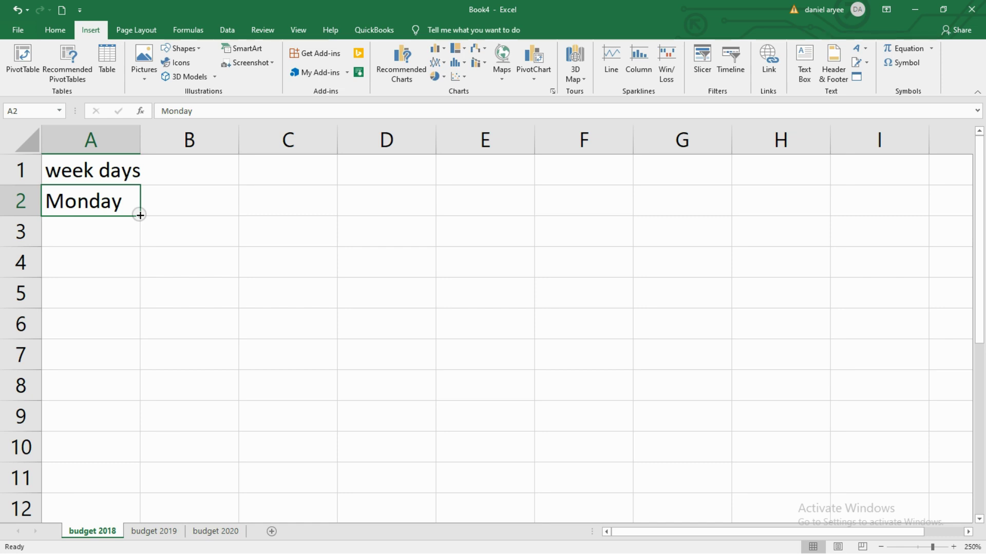
{"action": "left_click_drag", "start_coordinate": [140, 215], "coordinate": [127, 394]}
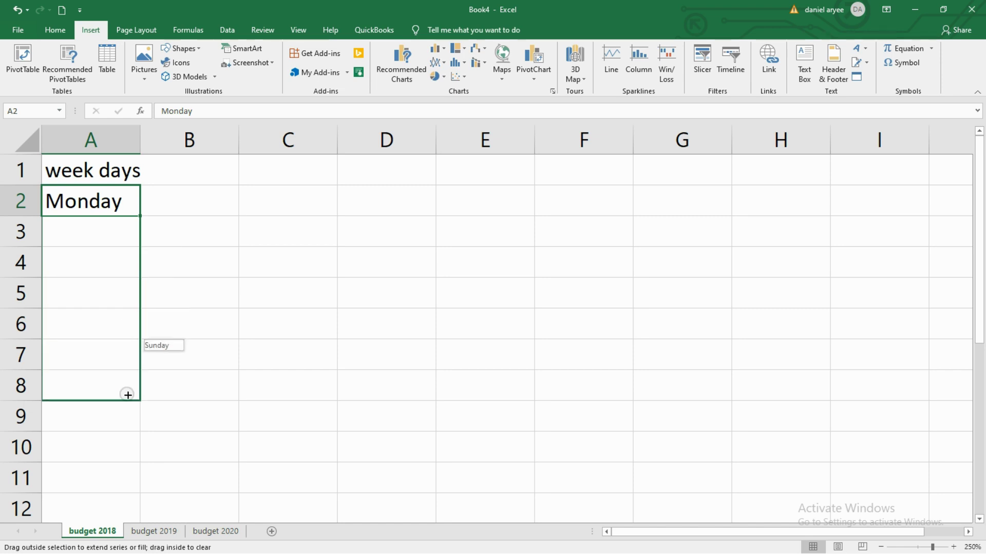
{"action": "left_click_drag", "start_coordinate": [128, 395], "coordinate": [127, 394]}
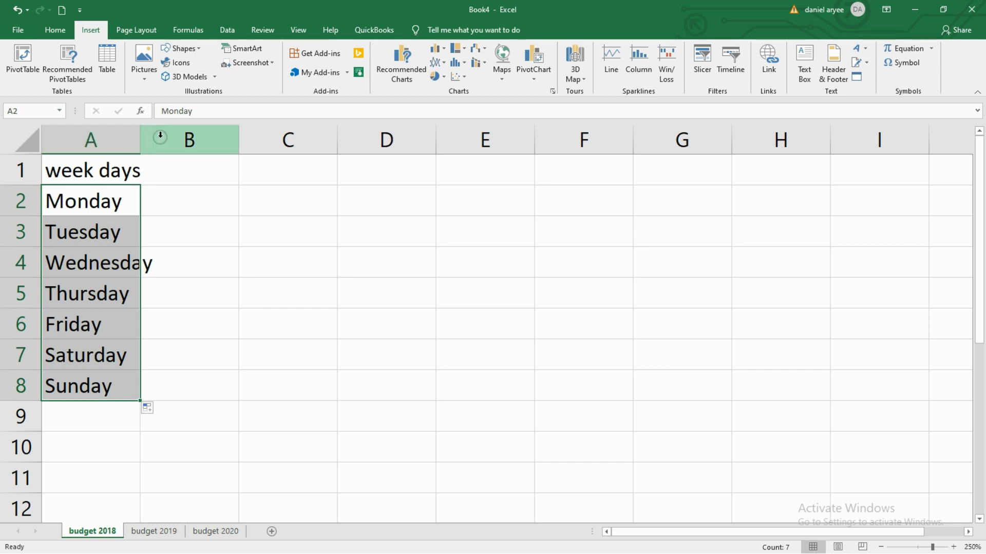
Step: Widen column A to fit the day names and apply the Bad cell style to the "week days" heading
{"action": "double_click", "coordinate": [140, 131]}
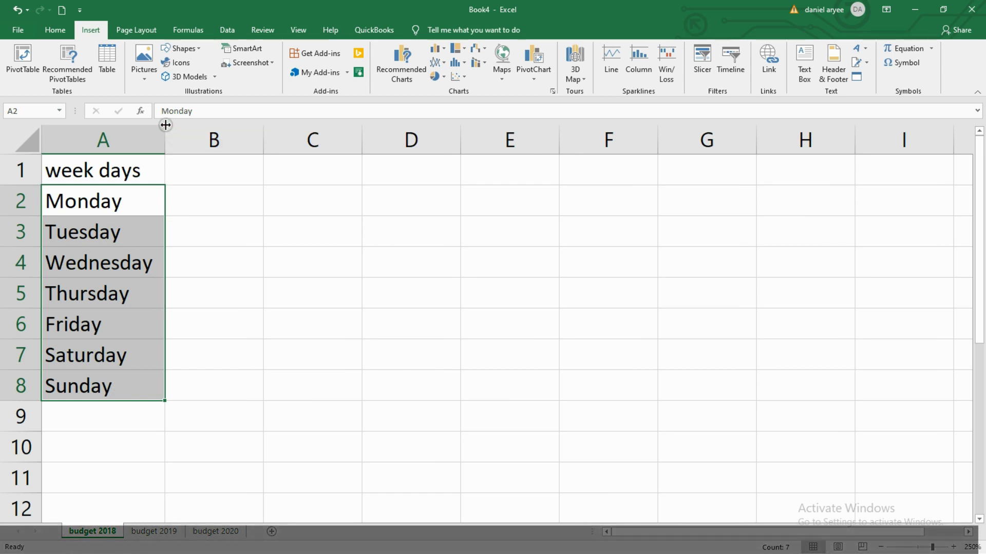
{"action": "mouse_move", "coordinate": [166, 124]}
{"action": "left_mouse_down"}
{"action": "mouse_move", "coordinate": [220, 128]}
{"action": "mouse_move", "coordinate": [164, 129]}
{"action": "left_mouse_up"}
{"action": "left_click", "coordinate": [133, 170]}
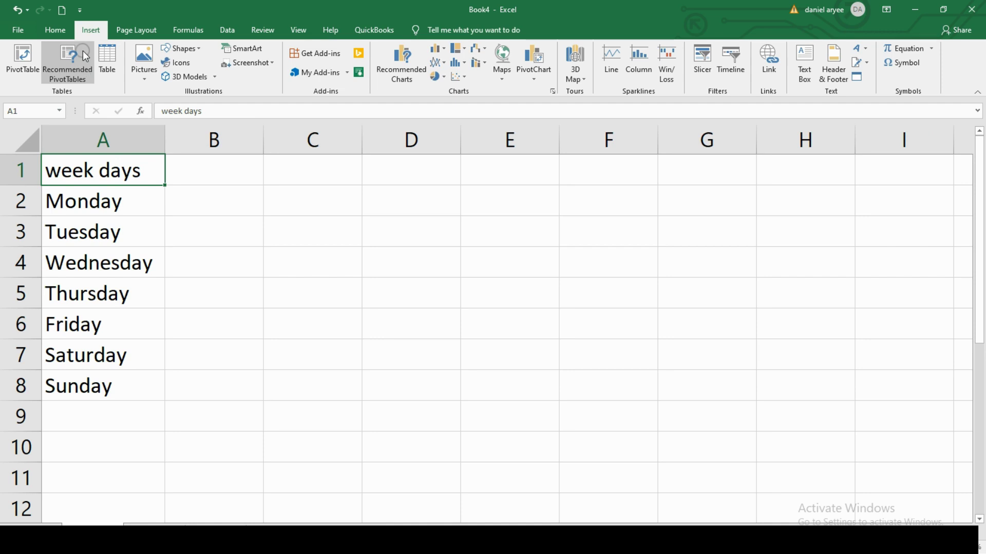
{"action": "left_click", "coordinate": [54, 29]}
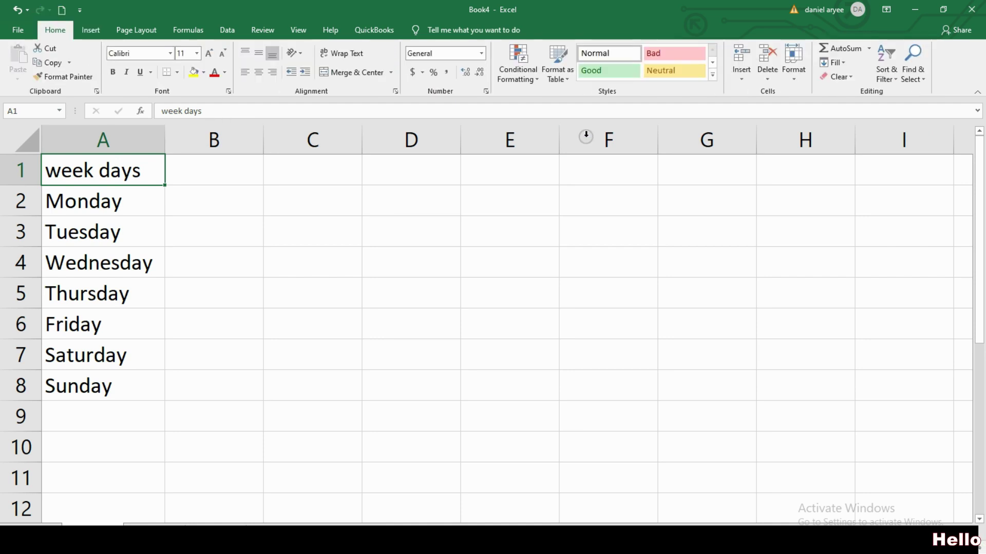
{"action": "left_click", "coordinate": [658, 59]}
{"action": "left_click", "coordinate": [133, 209]}
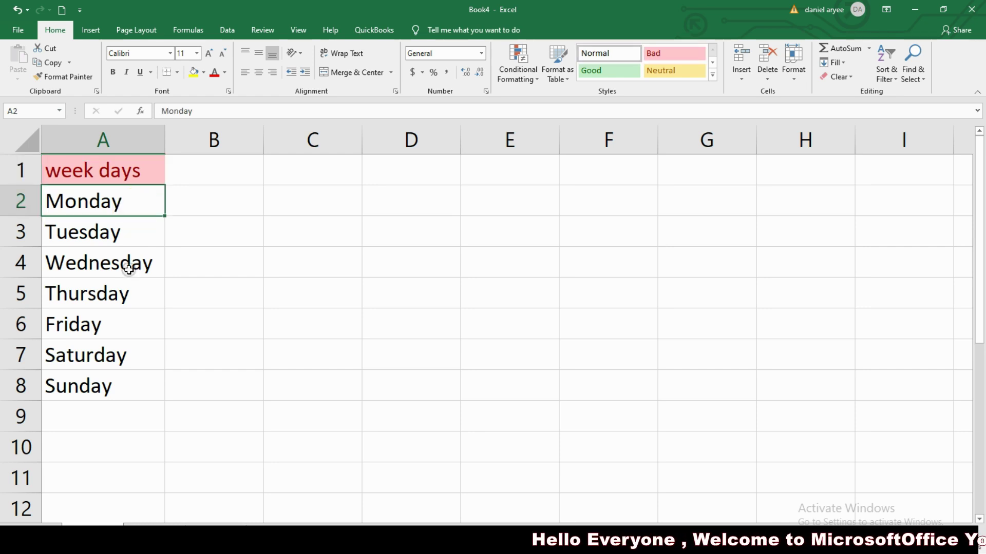
Step: Enter the heading "production" in cell B1
{"action": "left_click", "coordinate": [195, 178]}
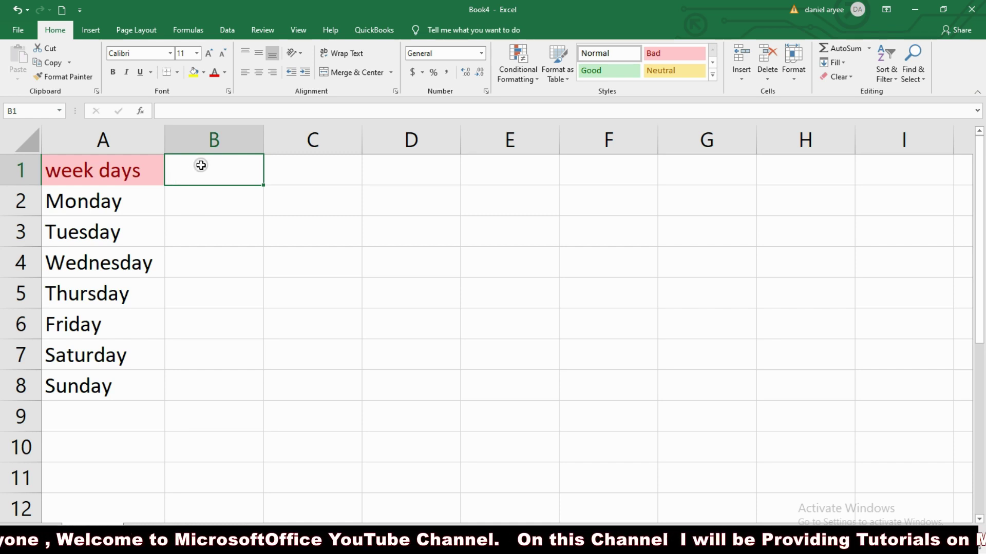
{"action": "type", "text": "production"}
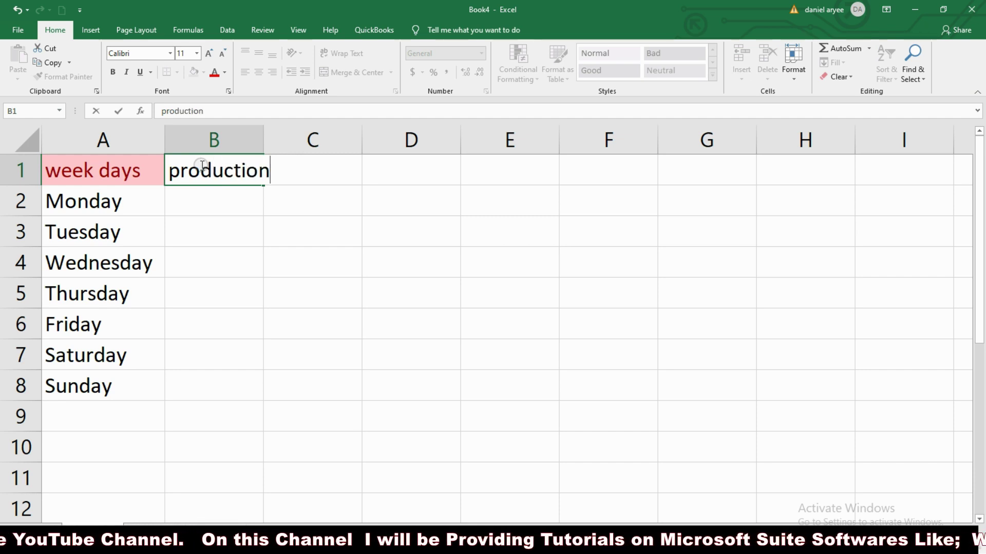
{"action": "left_click", "coordinate": [198, 198]}
Step: Apply the Bad cell style to the "production" heading and widen column B to fit it
{"action": "left_click", "coordinate": [222, 170]}
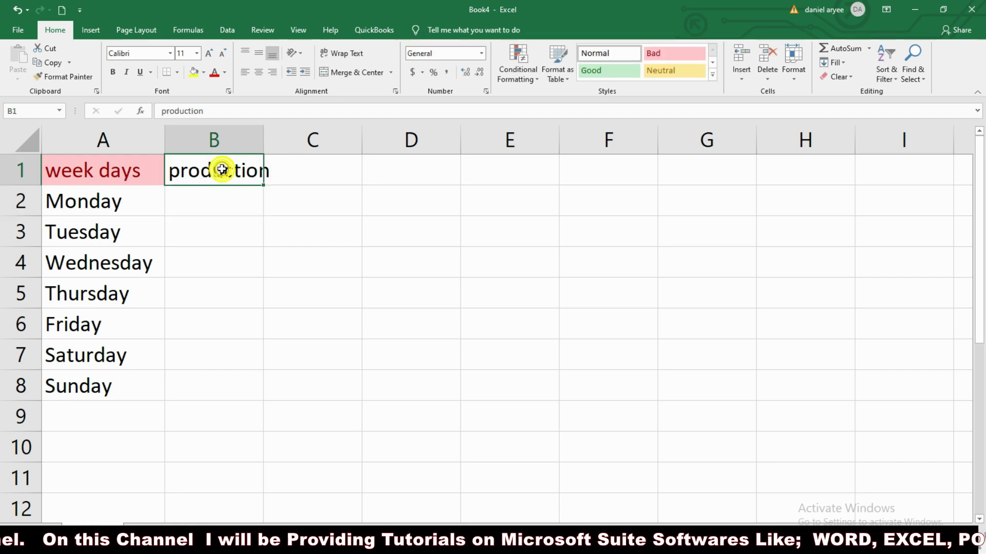
{"action": "left_click", "coordinate": [674, 53]}
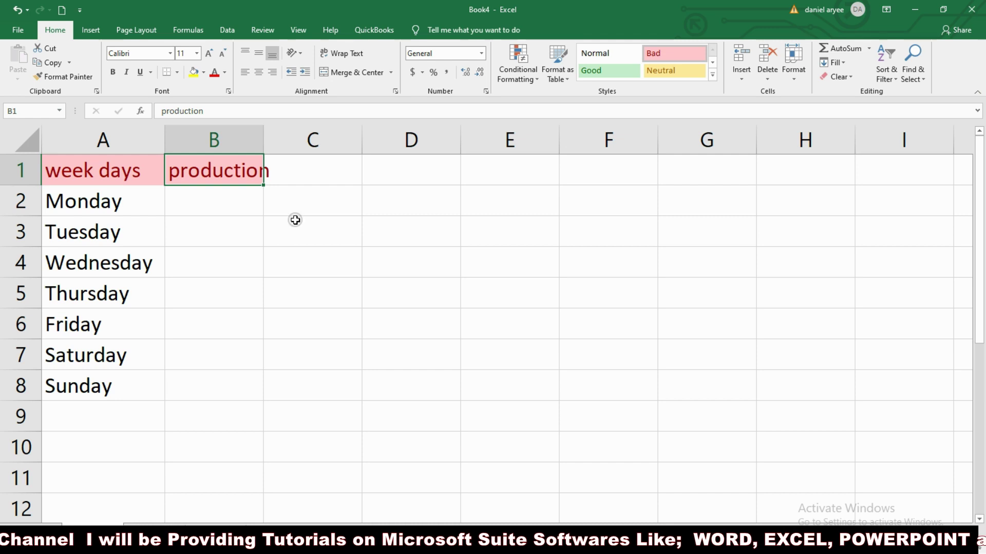
{"action": "double_click", "coordinate": [266, 126]}
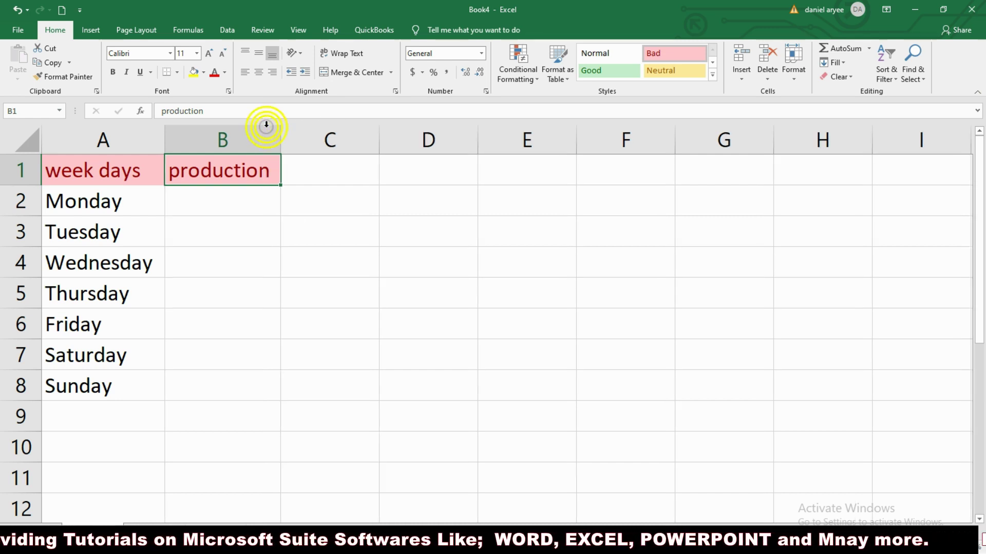
Step: Try filling the production value 2500 from B2 down to B8, and clear those cells
{"action": "left_click", "coordinate": [226, 206]}
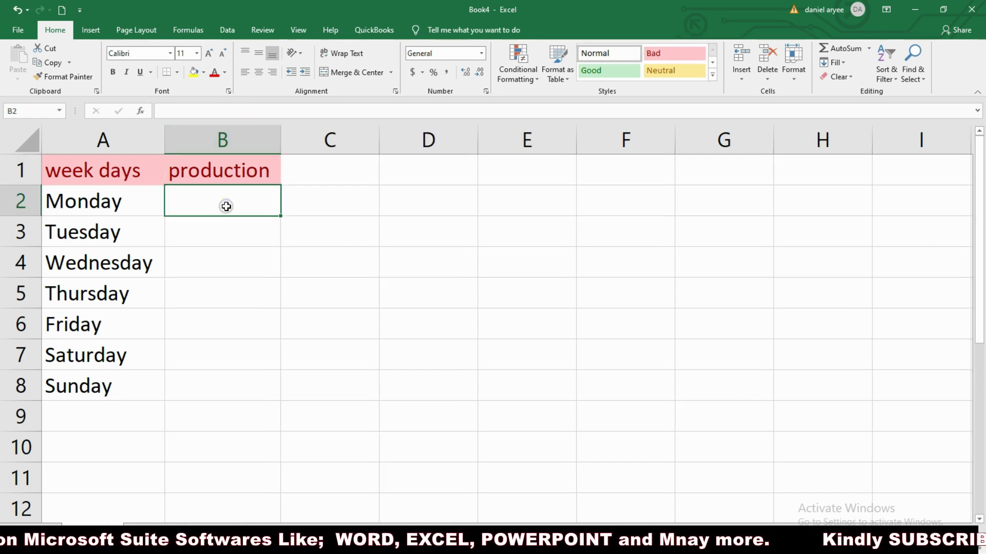
{"action": "type", "text": "2500"}
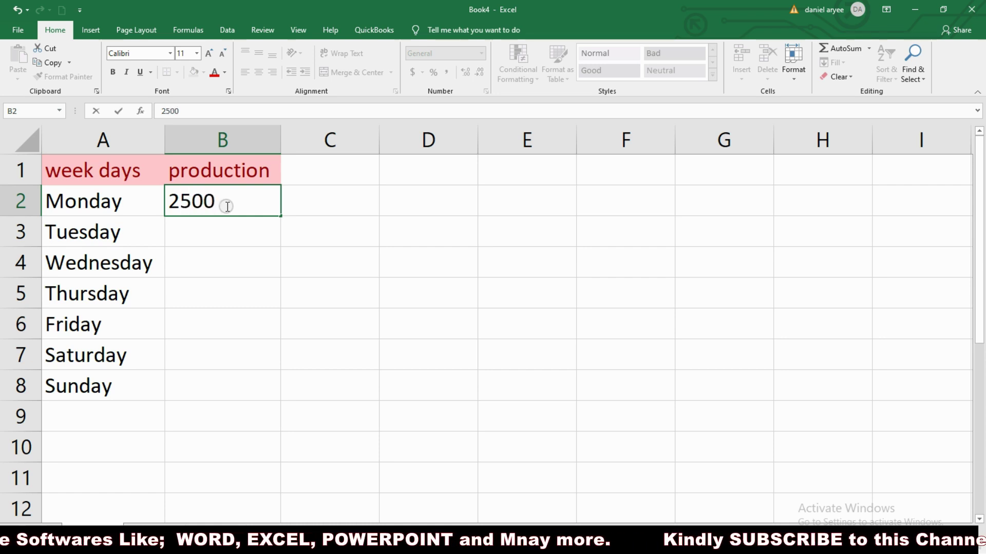
{"action": "key", "text": "Return"}
{"action": "left_click", "coordinate": [221, 208]}
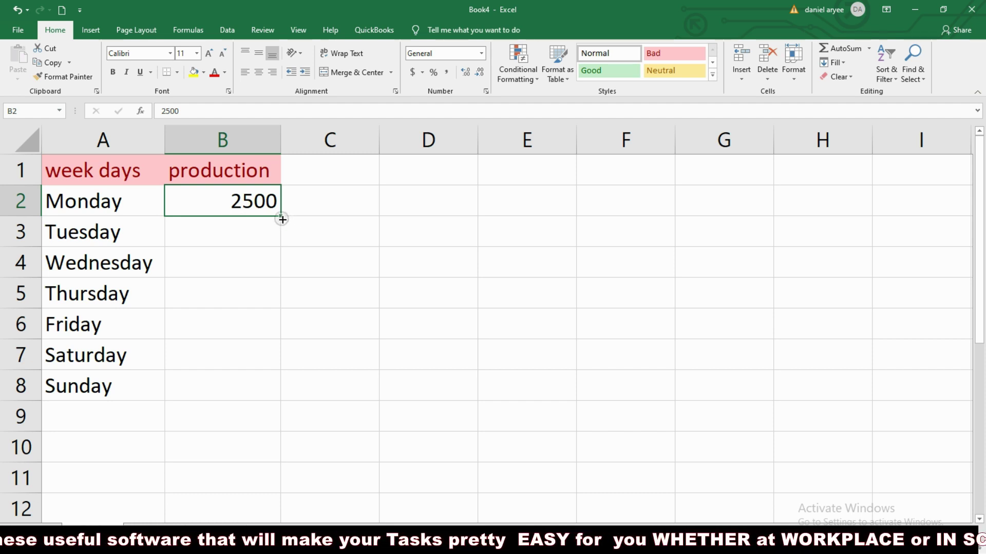
{"action": "left_click_drag", "start_coordinate": [280, 218], "coordinate": [268, 392]}
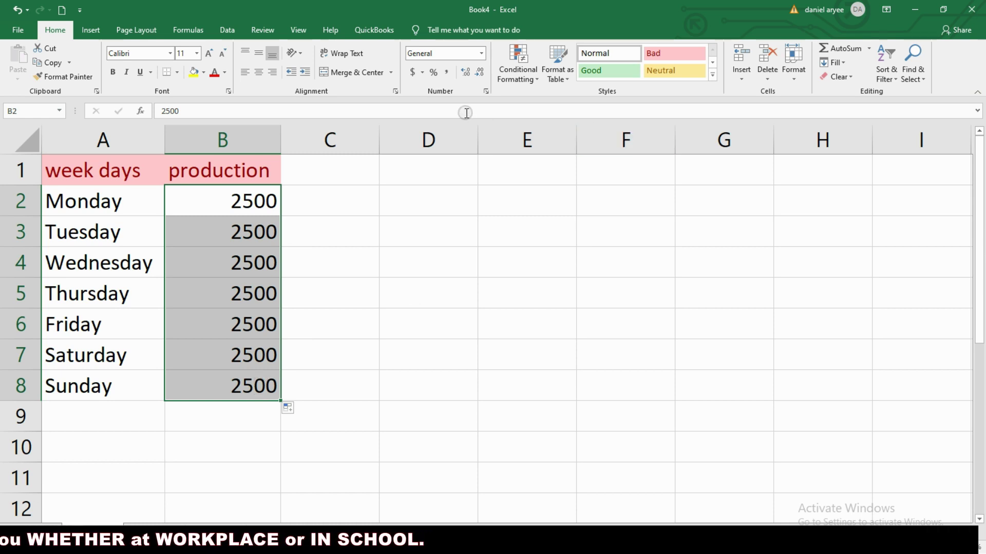
{"action": "left_click", "coordinate": [765, 61]}
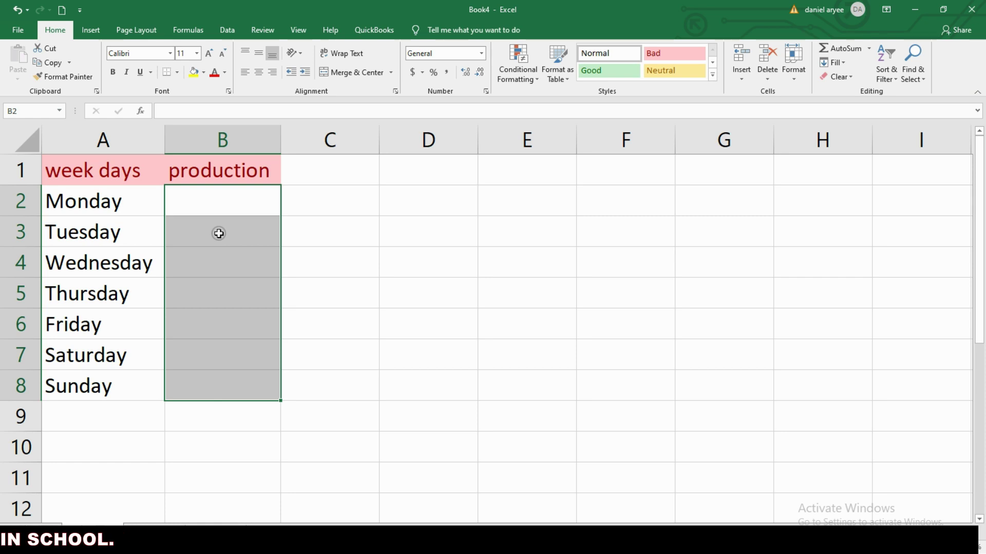
Step: Enter 2500 in B2 and 3000 in B3, and autofill the production series from these two values down to B8
{"action": "left_click", "coordinate": [221, 199]}
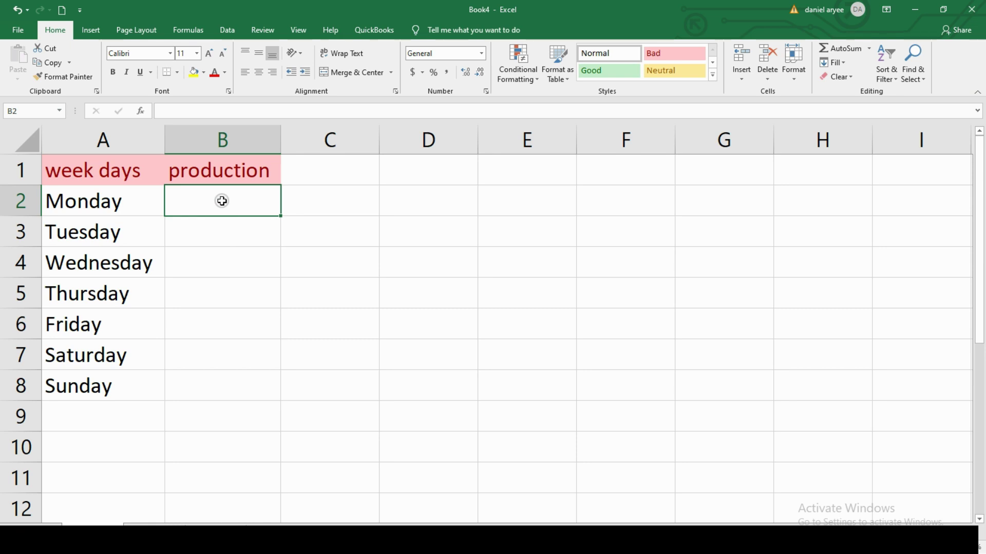
{"action": "type", "text": "2500"}
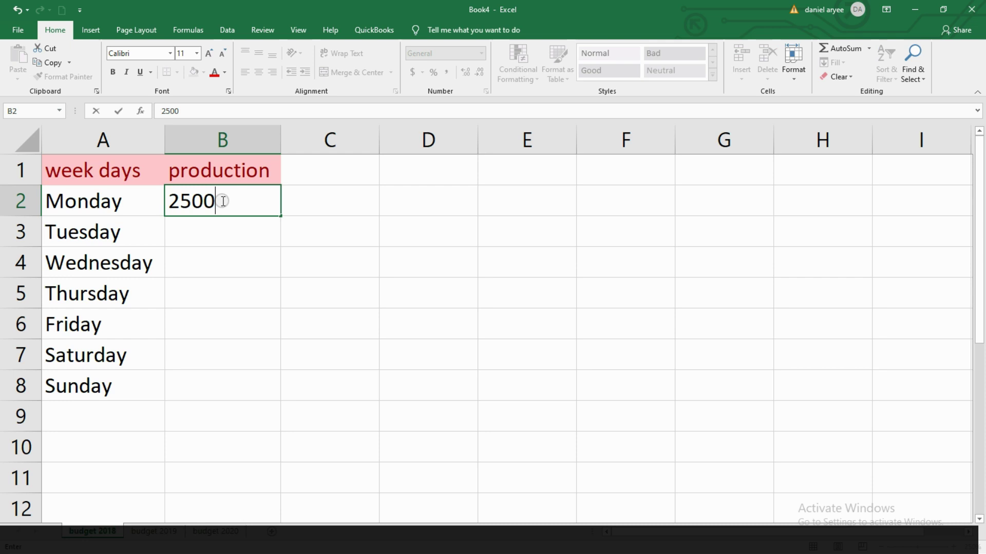
{"action": "key", "text": "Tab"}
{"action": "left_click", "coordinate": [206, 240]}
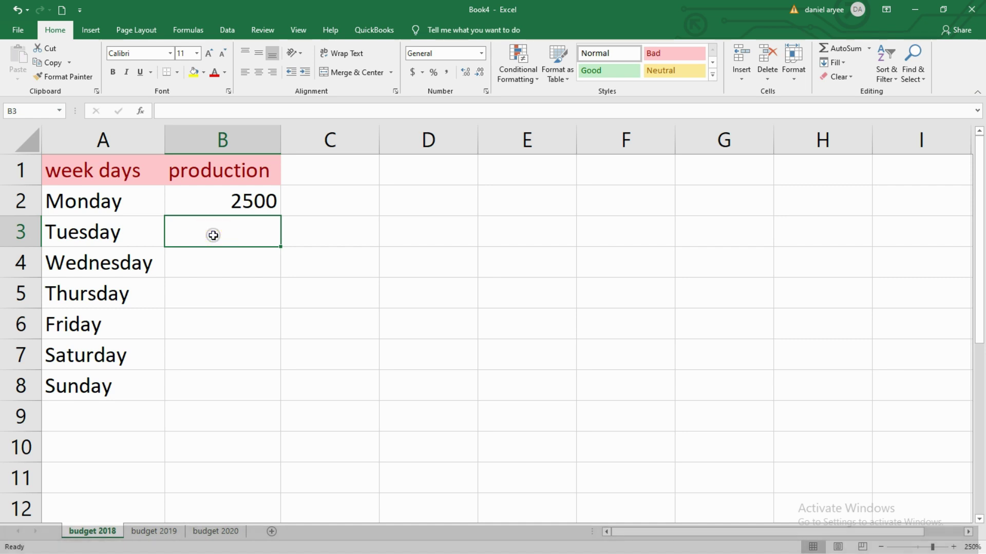
{"action": "type", "text": "3000"}
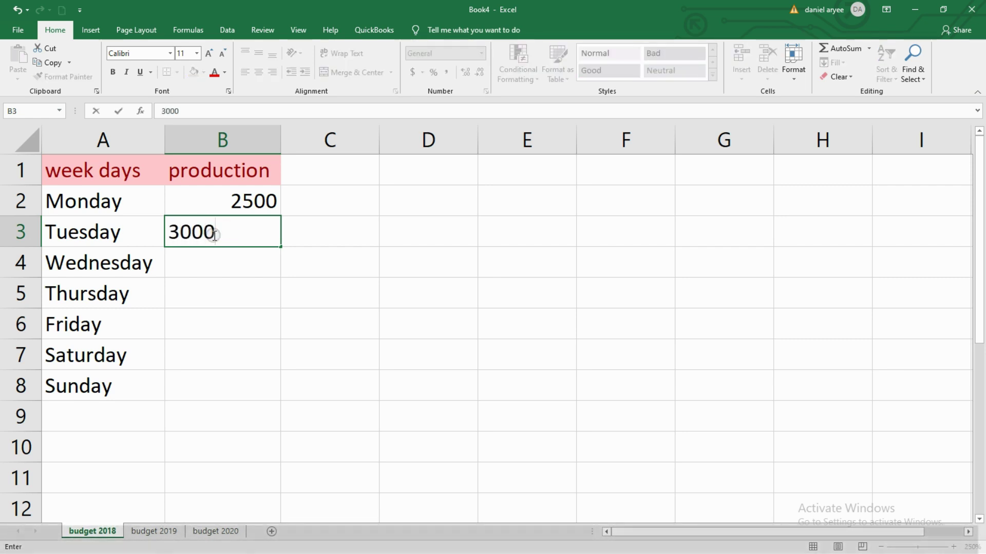
{"action": "key", "text": "Return"}
{"action": "left_click_drag", "start_coordinate": [231, 197], "coordinate": [242, 226]}
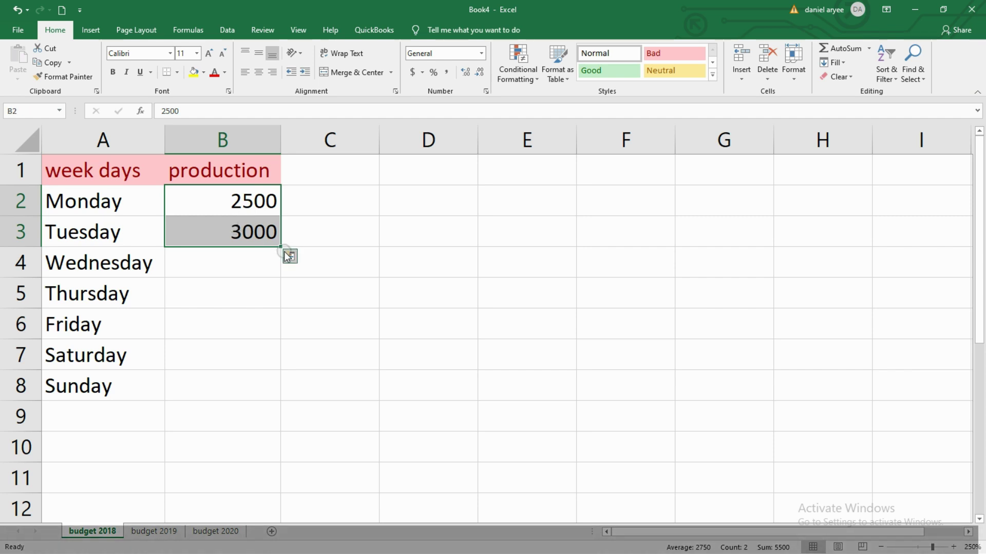
{"action": "left_click_drag", "start_coordinate": [282, 247], "coordinate": [265, 387]}
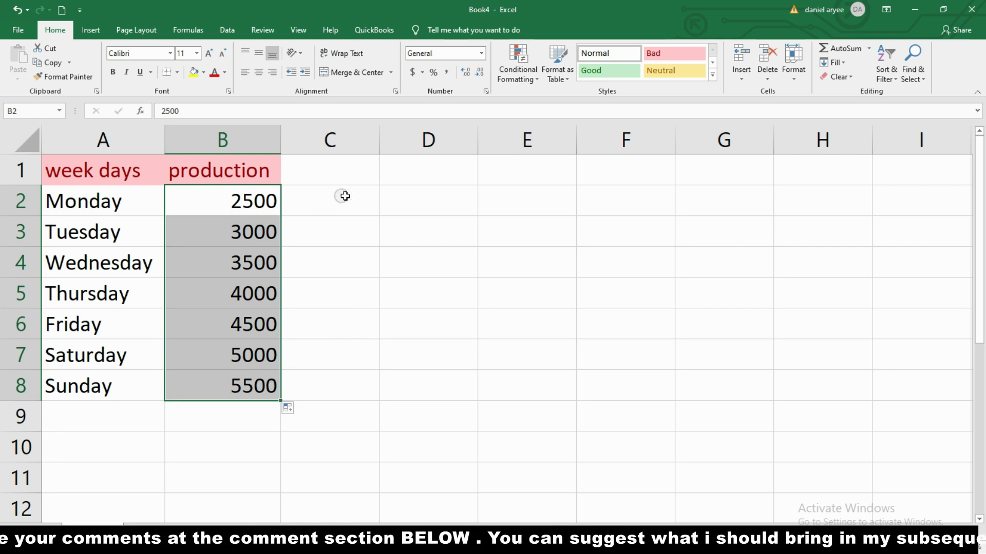
Step: Try filling D1 down to D9 from the number 1 with the Fill Series option, and delete those cells
{"action": "left_click", "coordinate": [431, 175]}
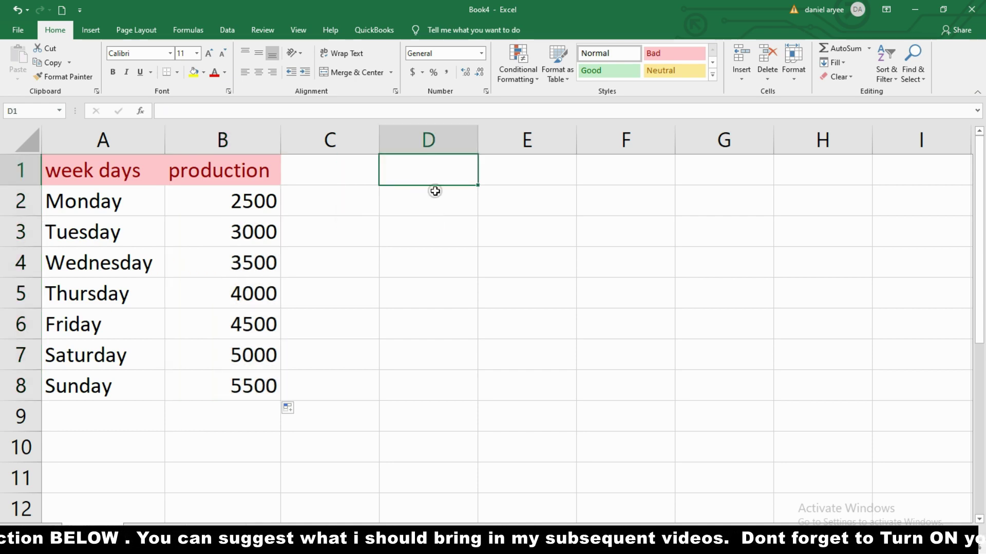
{"action": "type", "text": "1"}
{"action": "key", "text": "Return"}
{"action": "left_click", "coordinate": [425, 175]}
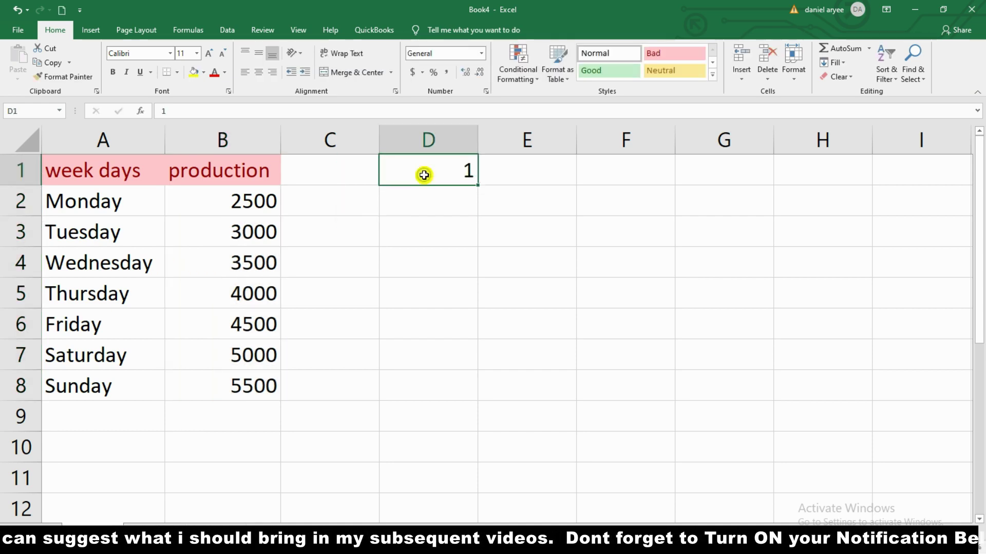
{"action": "left_click_drag", "start_coordinate": [479, 183], "coordinate": [471, 425]}
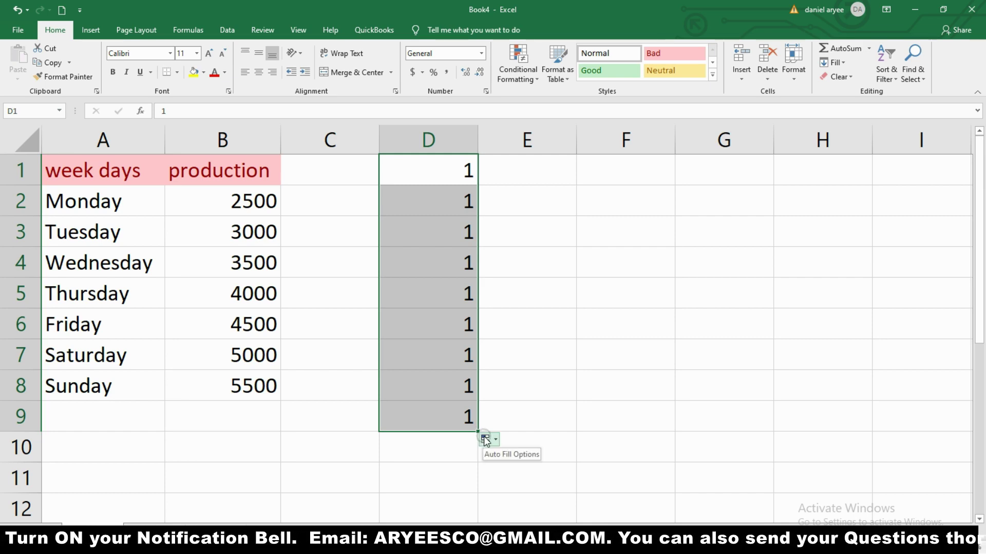
{"action": "left_click", "coordinate": [485, 440]}
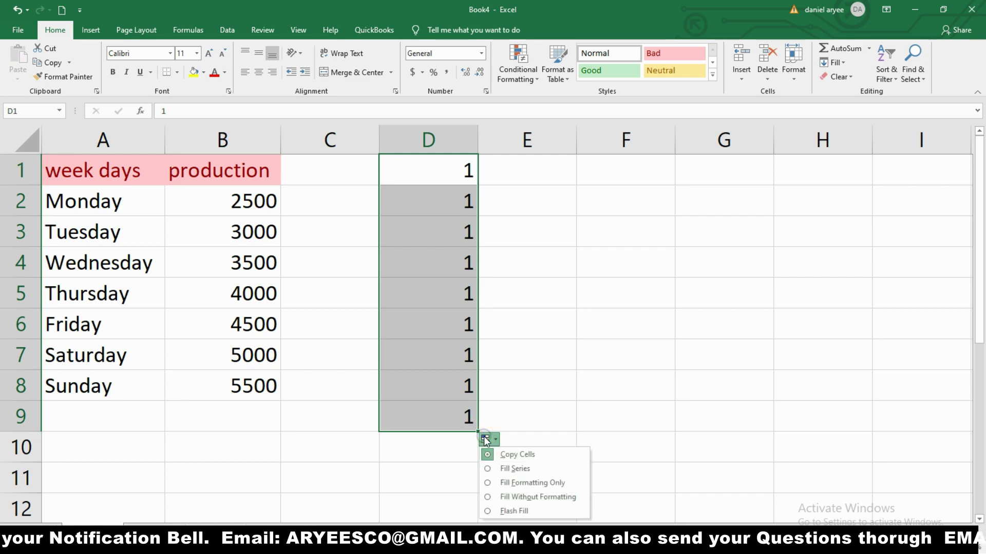
{"action": "left_click", "coordinate": [498, 469]}
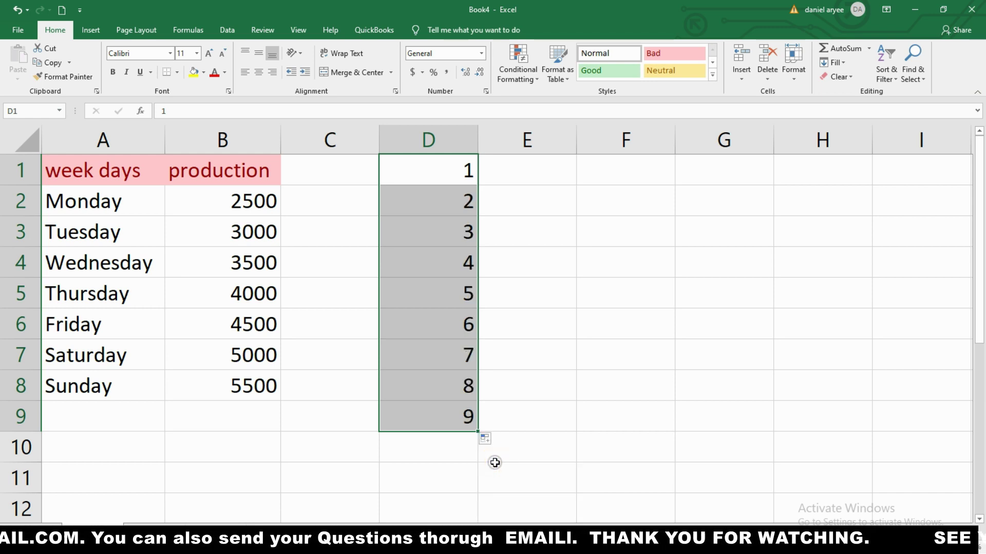
{"action": "left_click", "coordinate": [769, 60]}
Step: Enter "jan" in cell E1 and autofill the month abbreviations down to "dec" in E12
{"action": "left_click", "coordinate": [526, 171]}
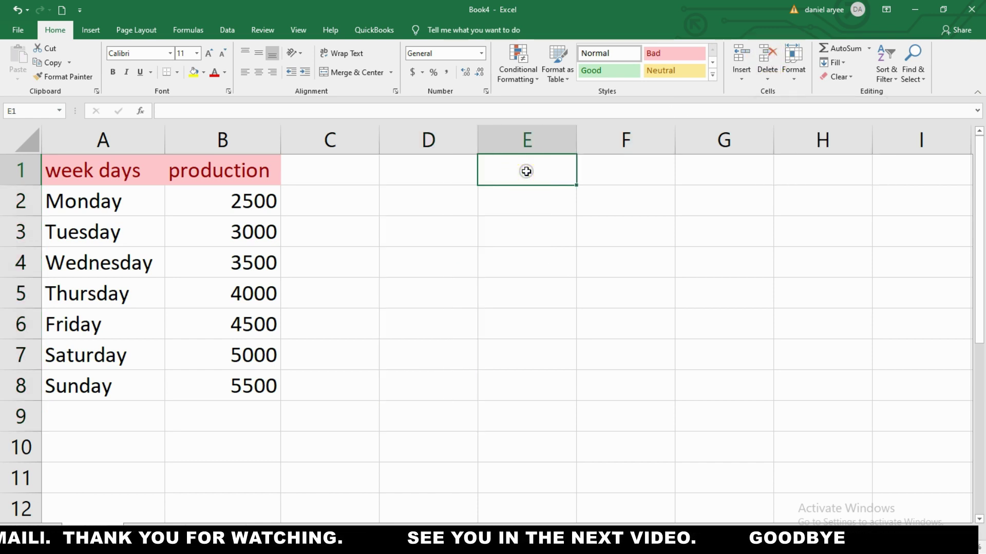
{"action": "type", "text": "jan"}
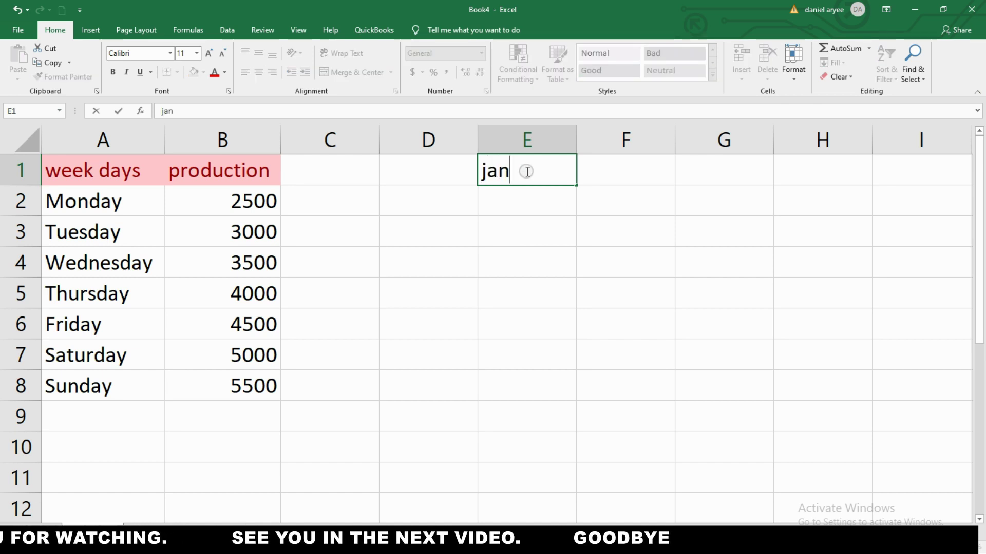
{"action": "left_click", "coordinate": [537, 206]}
{"action": "left_click", "coordinate": [518, 165]}
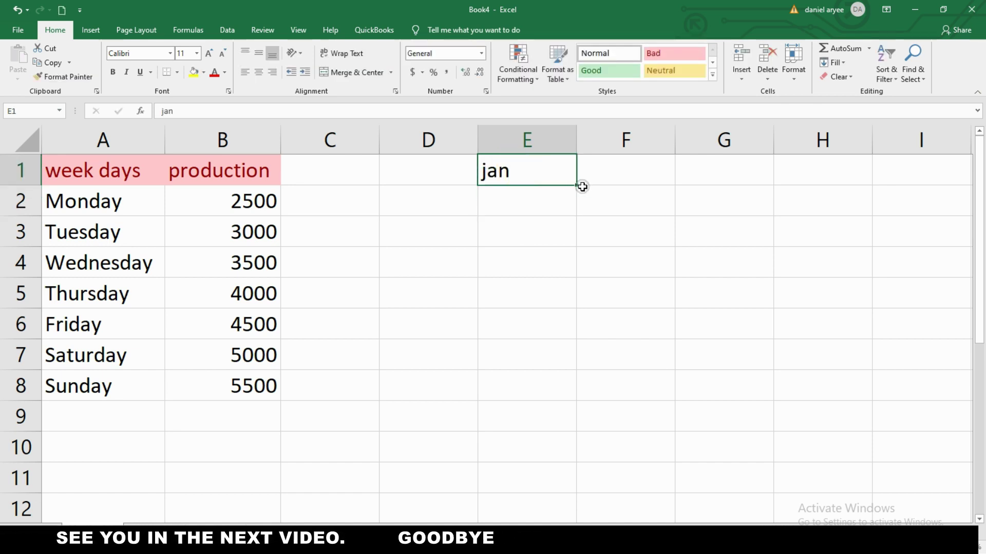
{"action": "left_click_drag", "start_coordinate": [576, 184], "coordinate": [555, 511]}
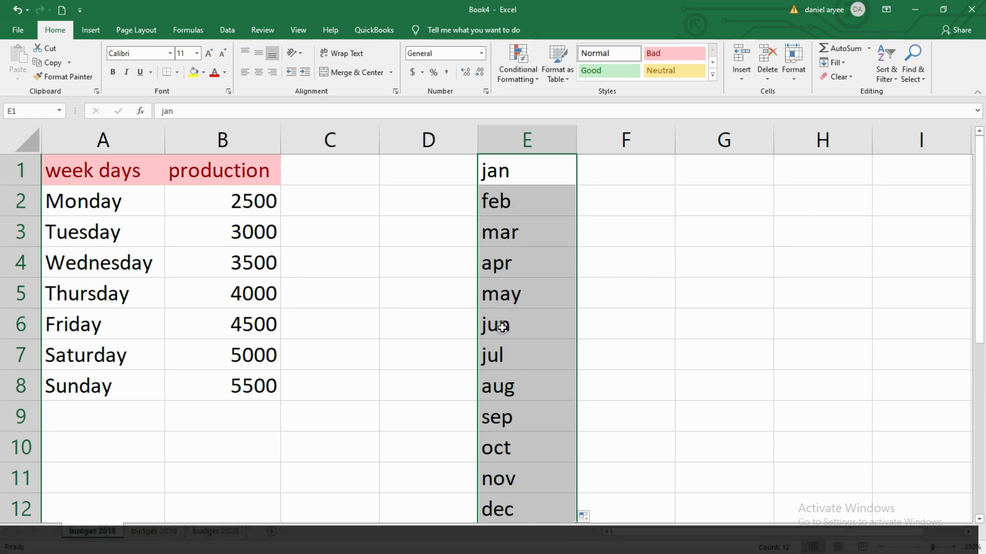
{"action": "scroll", "coordinate": [510, 421], "scroll_direction": "down", "scroll_amount": 2}
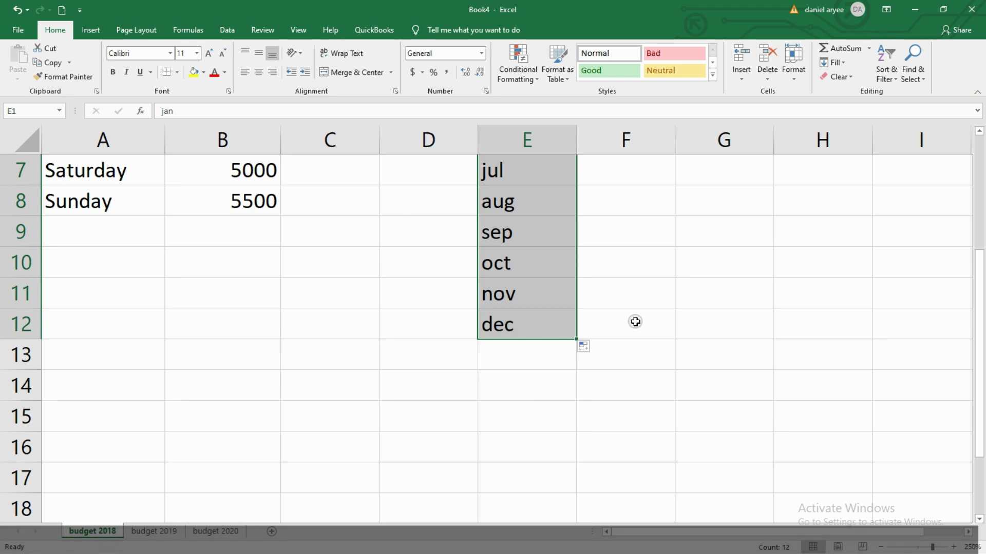
{"action": "scroll", "coordinate": [635, 321], "scroll_direction": "up", "scroll_amount": 2}
{"action": "scroll", "coordinate": [329, 210], "scroll_direction": "down", "scroll_amount": 1}
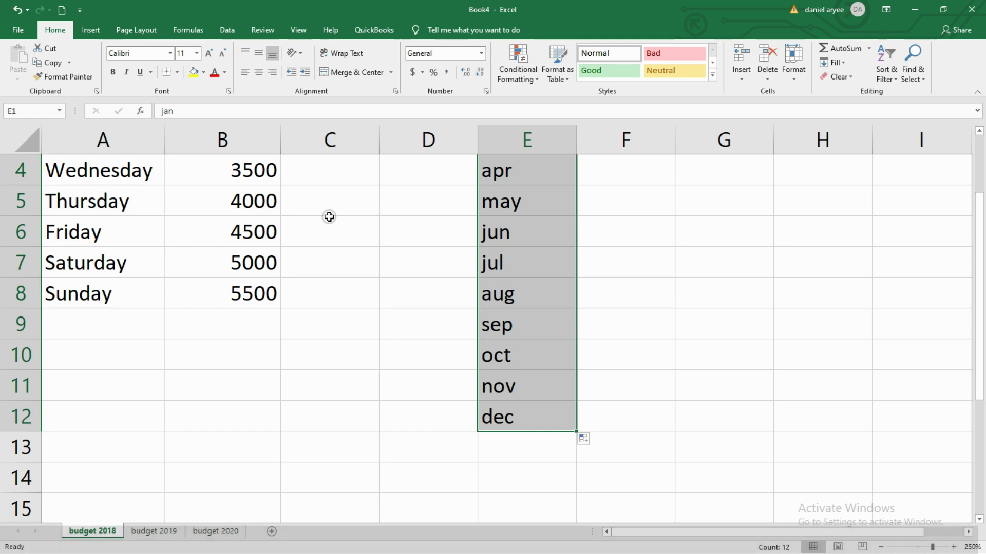
{"action": "scroll", "coordinate": [378, 255], "scroll_direction": "up", "scroll_amount": 1}
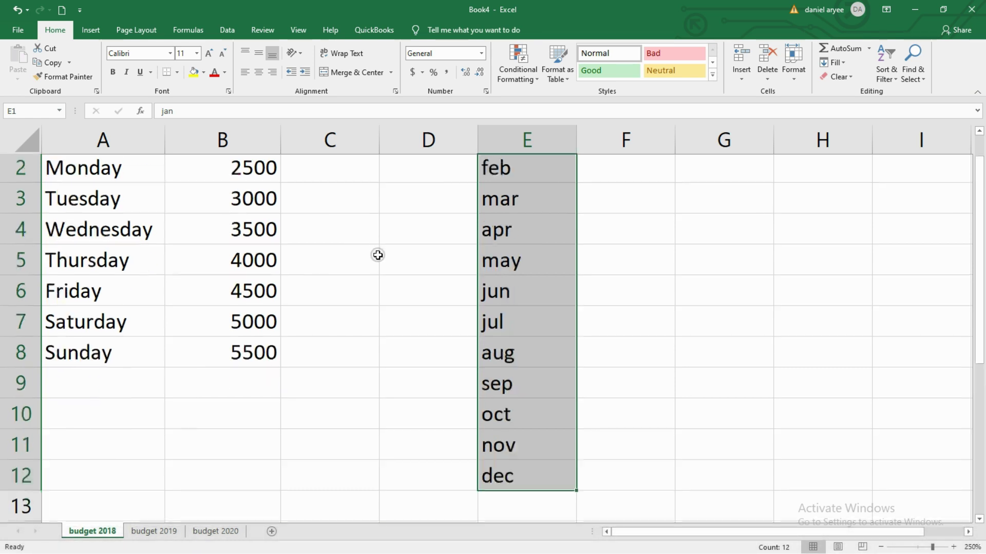
{"action": "scroll", "coordinate": [381, 257], "scroll_direction": "down", "scroll_amount": 2}
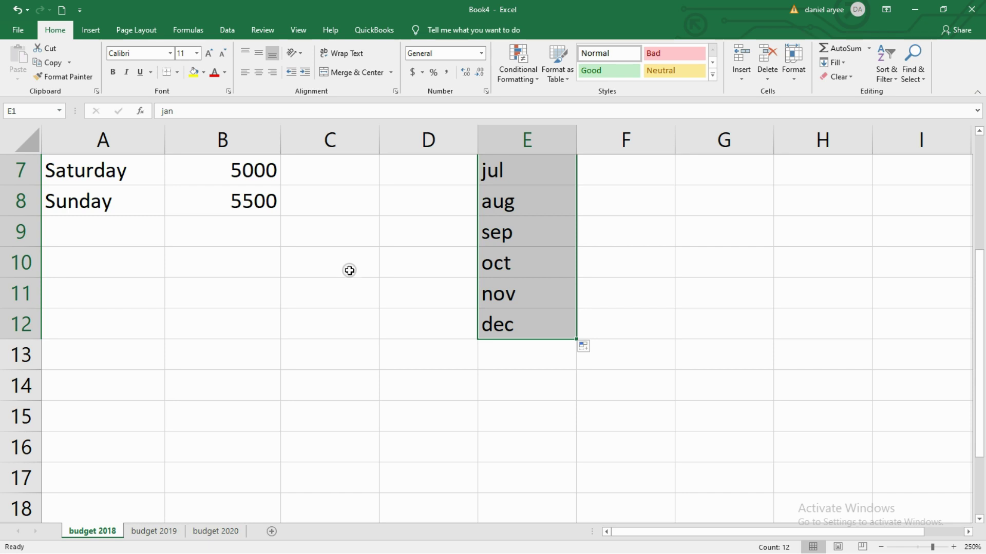
{"action": "scroll", "coordinate": [358, 298], "scroll_direction": "down", "scroll_amount": 1}
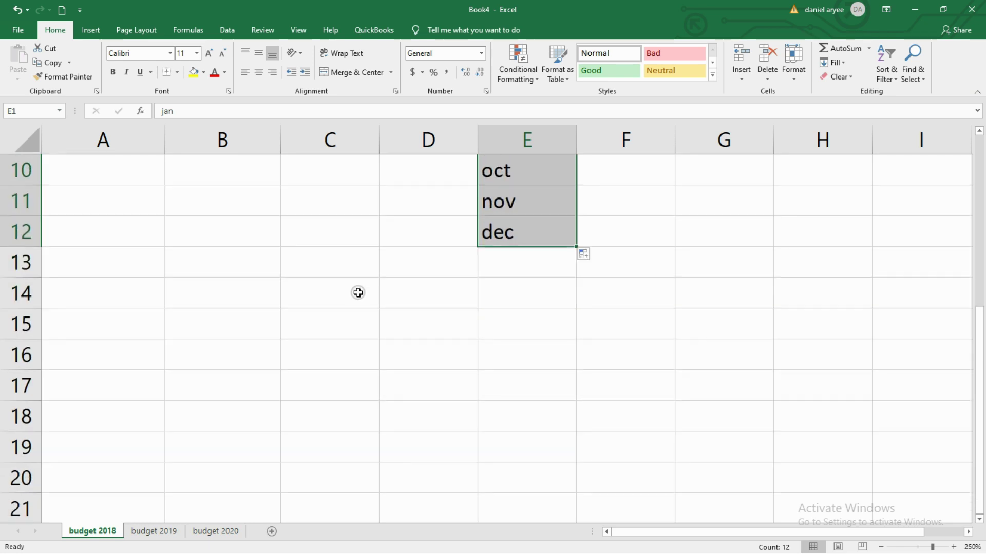